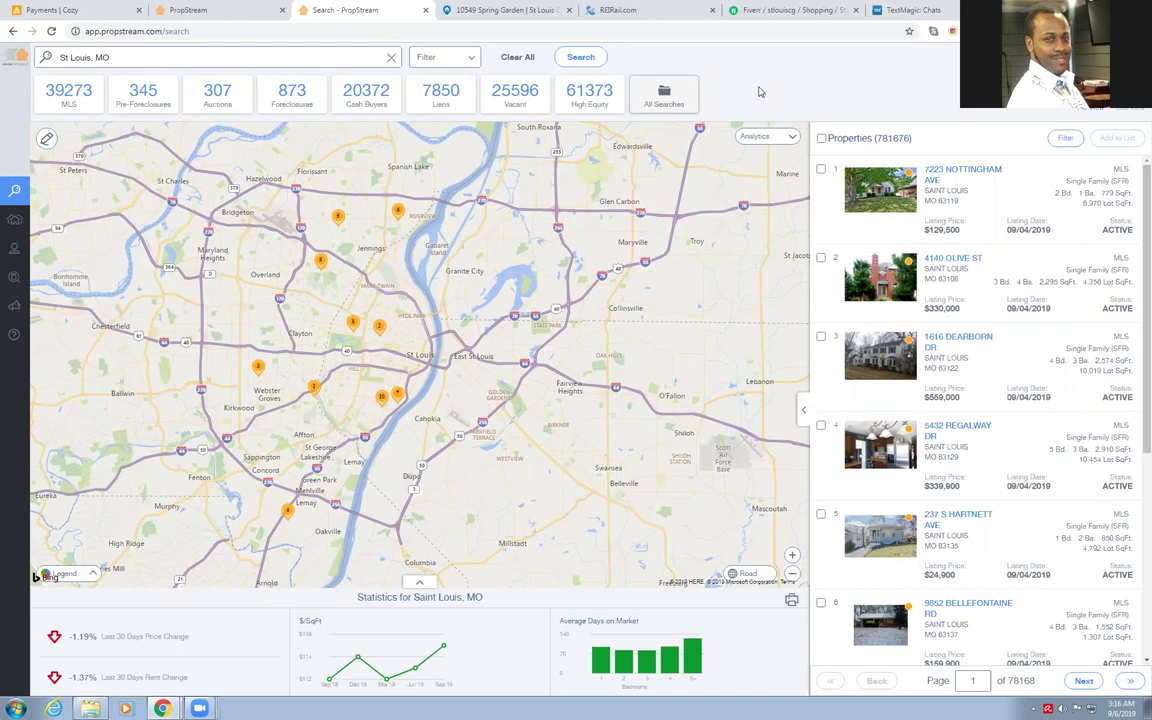
# Open the active high-equity Florissant property from the saved PropStream list, then search Google for its address and open its Zillow listing.
pyautogui.click(191, 10)
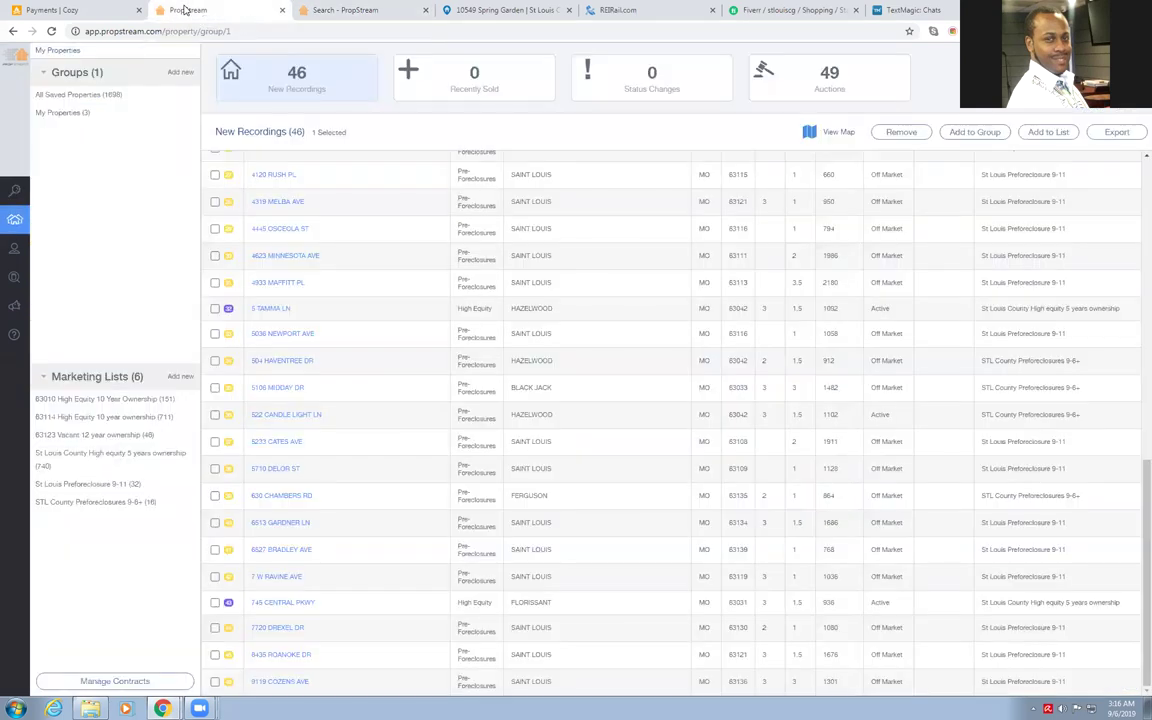
pyautogui.click(277, 604)
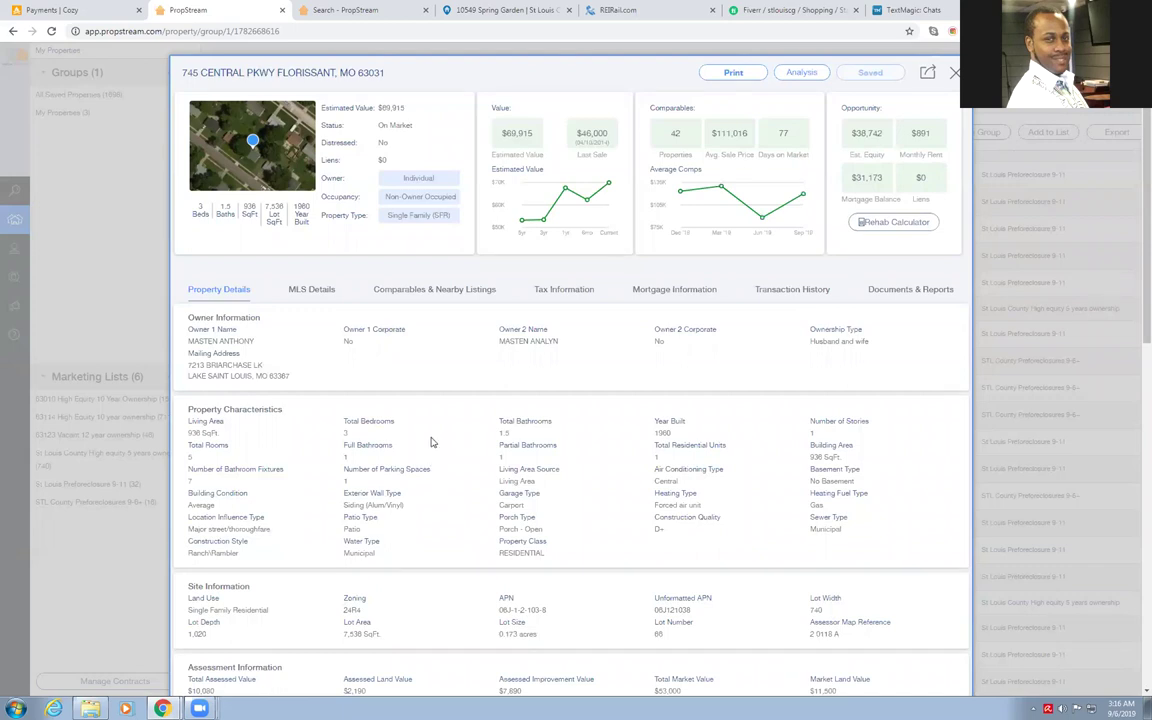
pyautogui.tripleClick(275, 73)
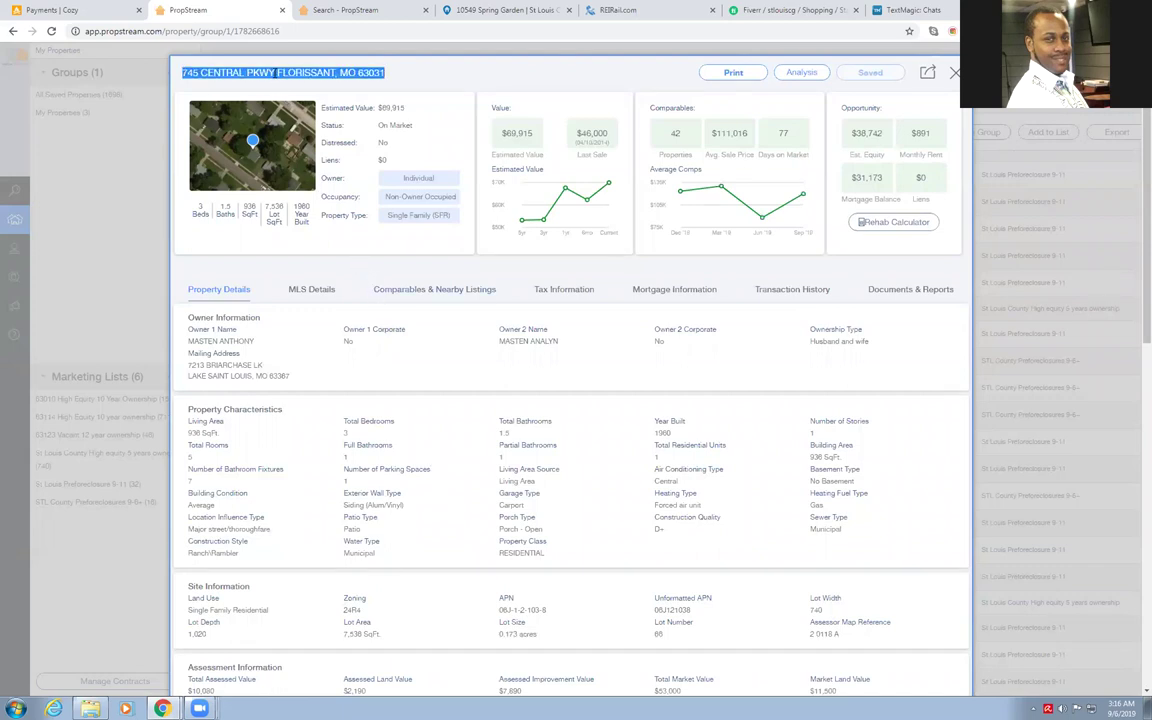
pyautogui.rightClick(275, 75)
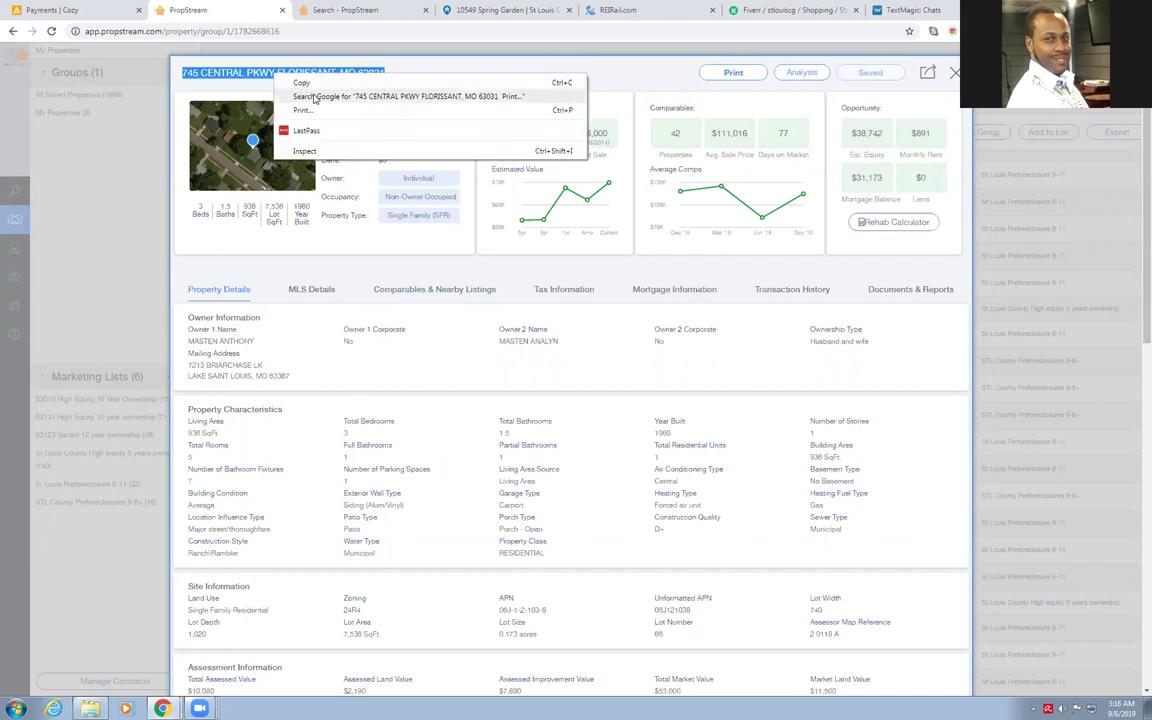
pyautogui.click(314, 97)
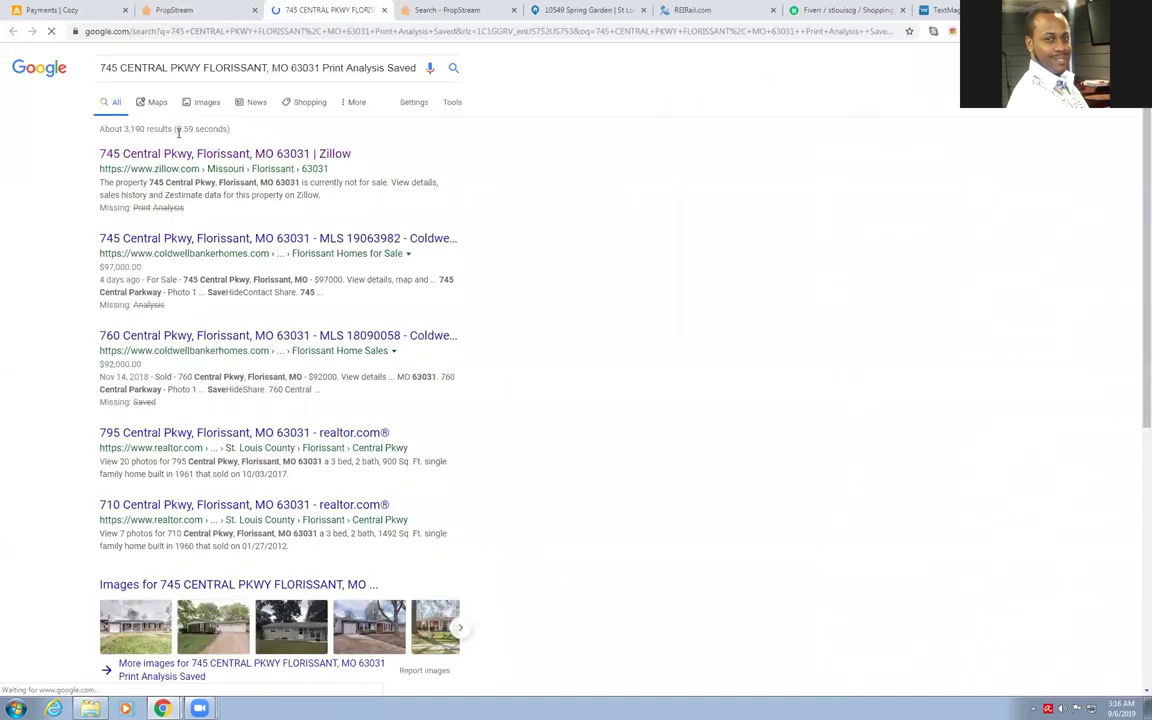
pyautogui.click(193, 155)
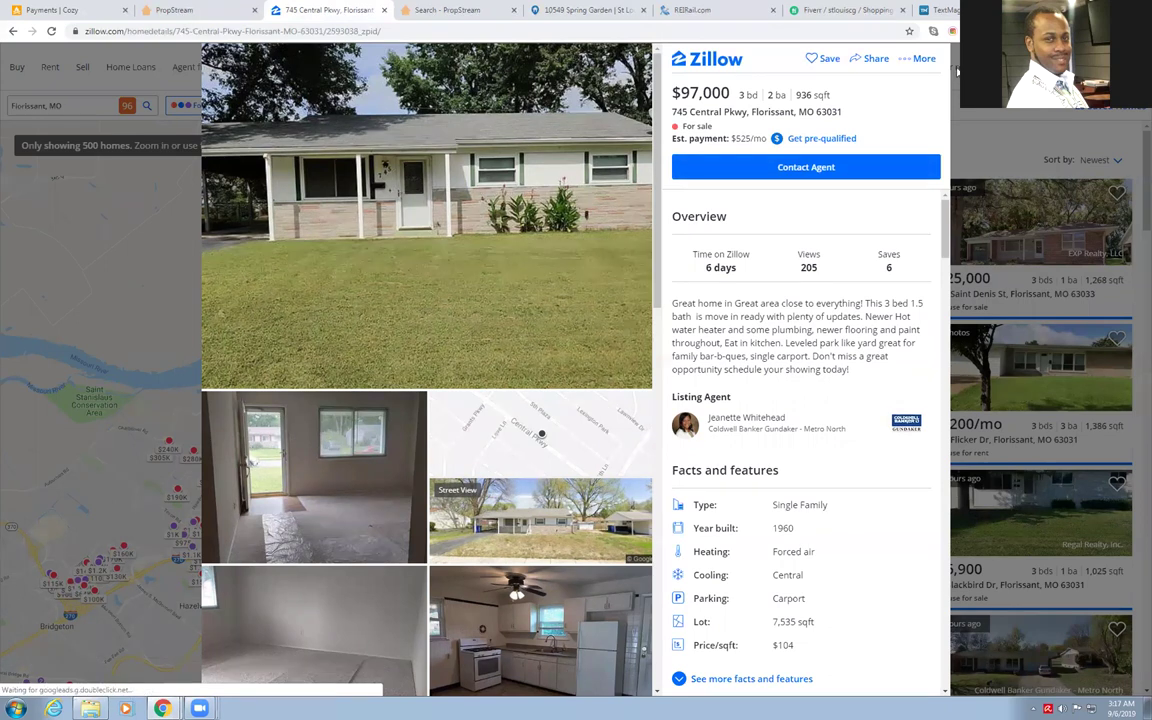
# Return to the PropStream record and review its property details, from owner information to prior sale and location information.
pyautogui.click(160, 10)
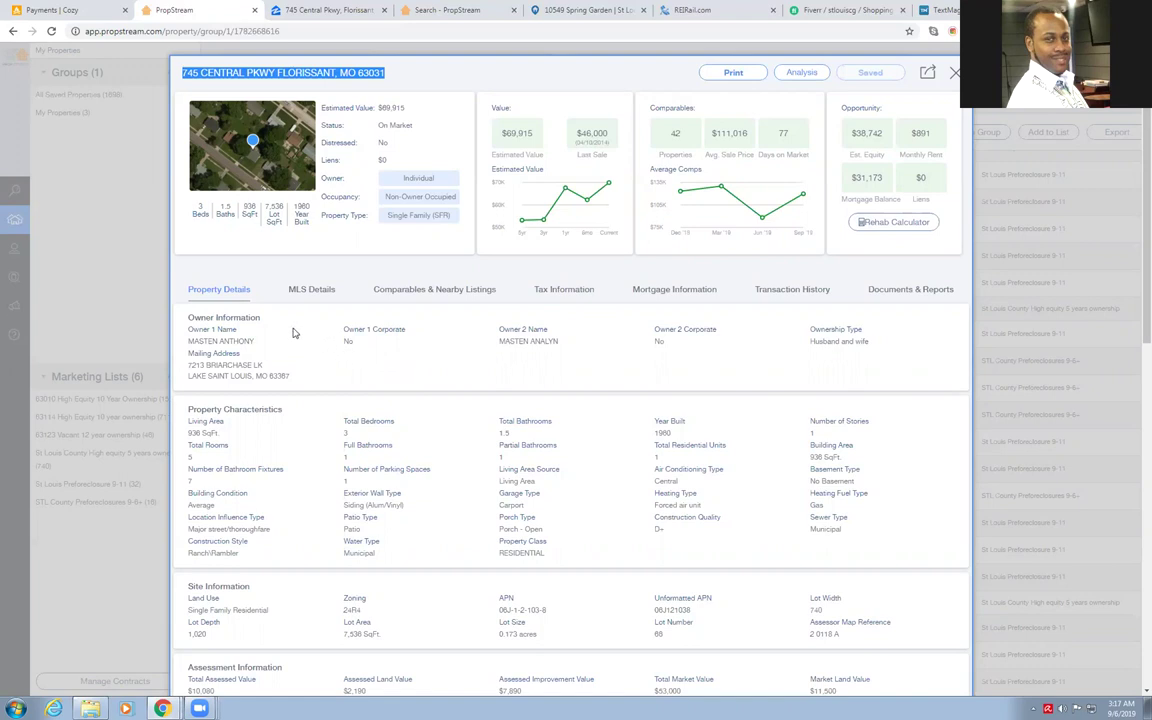
pyautogui.click(268, 128)
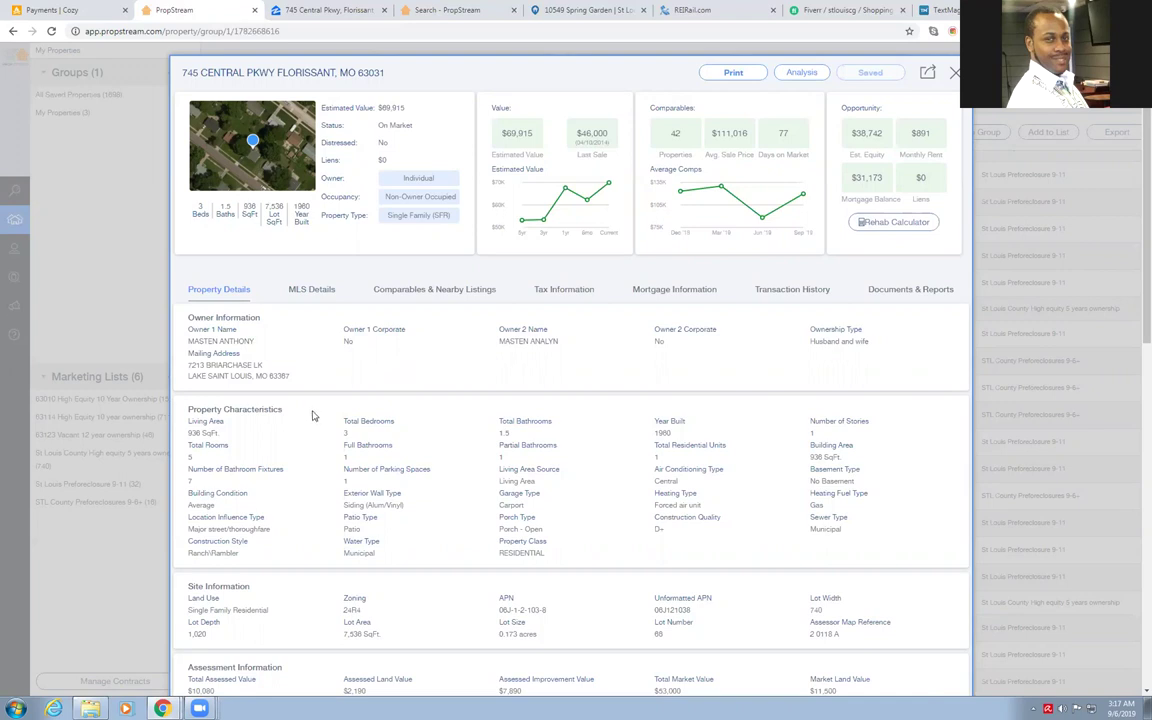
pyautogui.scroll(-3, 312, 415)
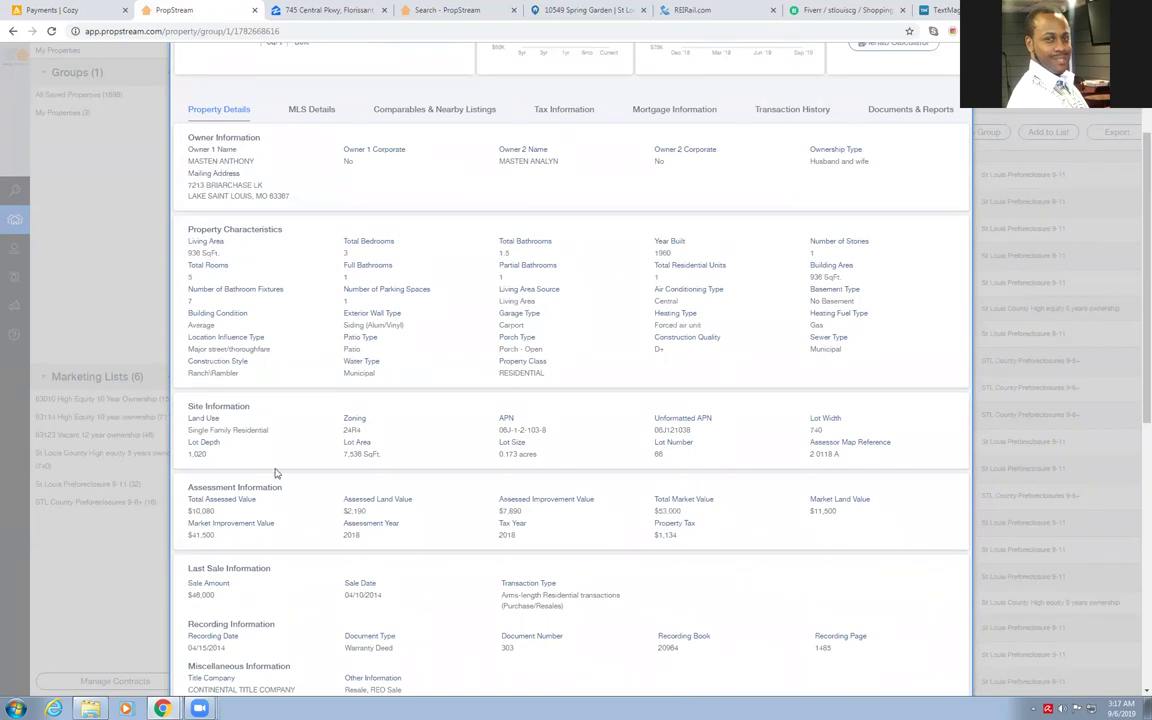
pyautogui.scroll(-1, 304, 537)
pyautogui.scroll(-1, 290, 510)
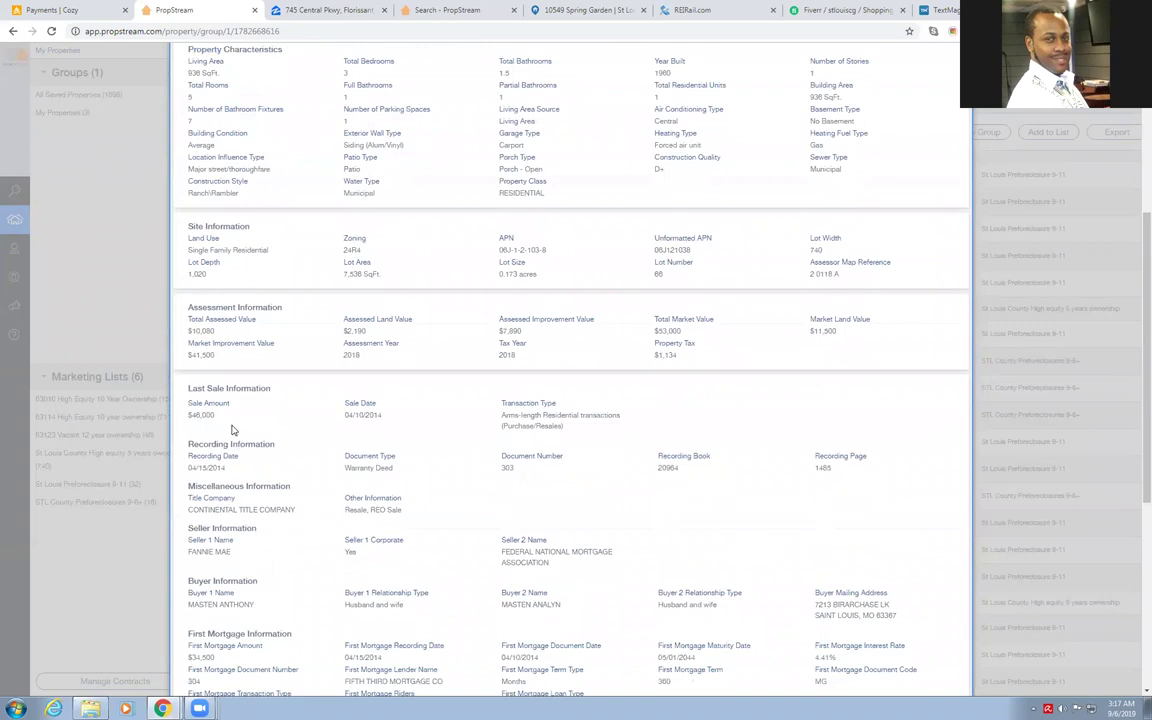
pyautogui.scroll(-1, 300, 470)
pyautogui.scroll(-1, 291, 477)
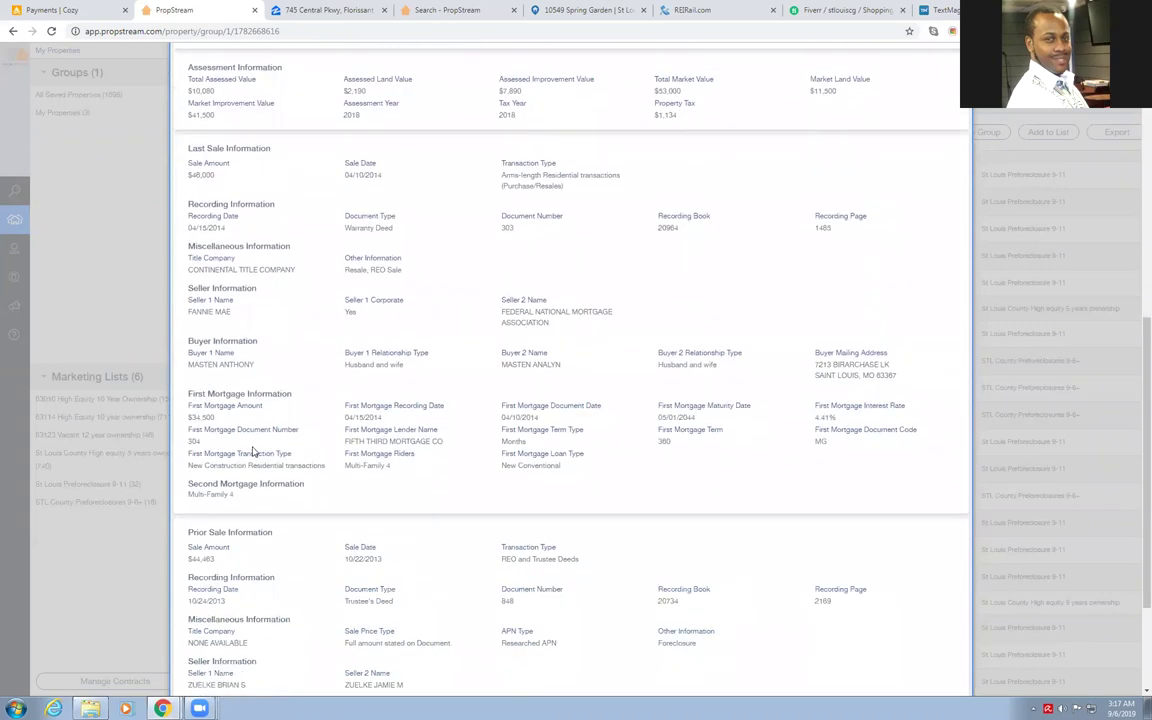
pyautogui.scroll(-2, 400, 530)
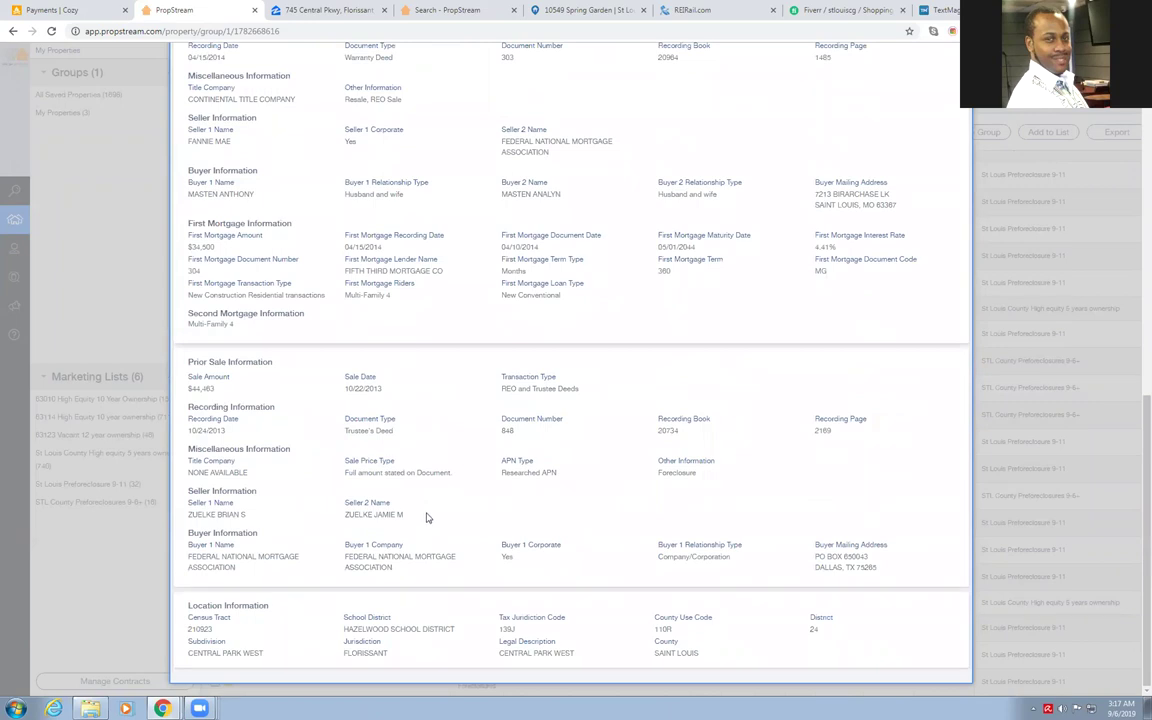
pyautogui.scroll(8, 427, 517)
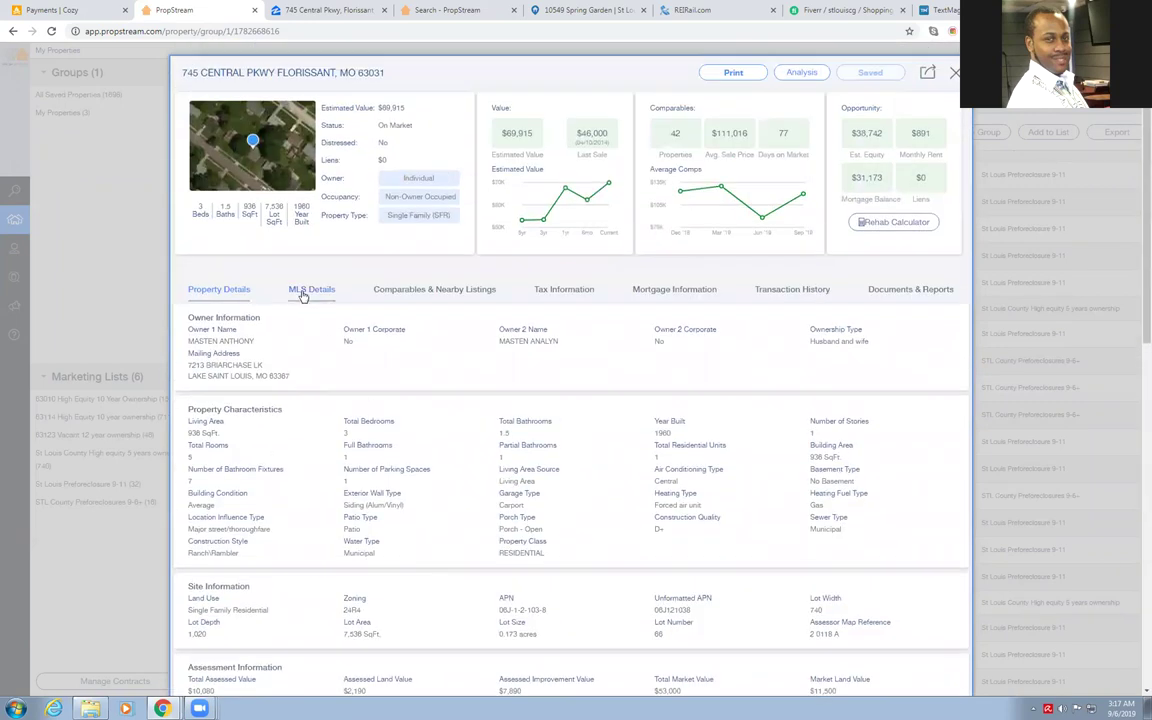
# Review the property's MLS details, including the list price, listing status and agent information.
pyautogui.click(308, 291)
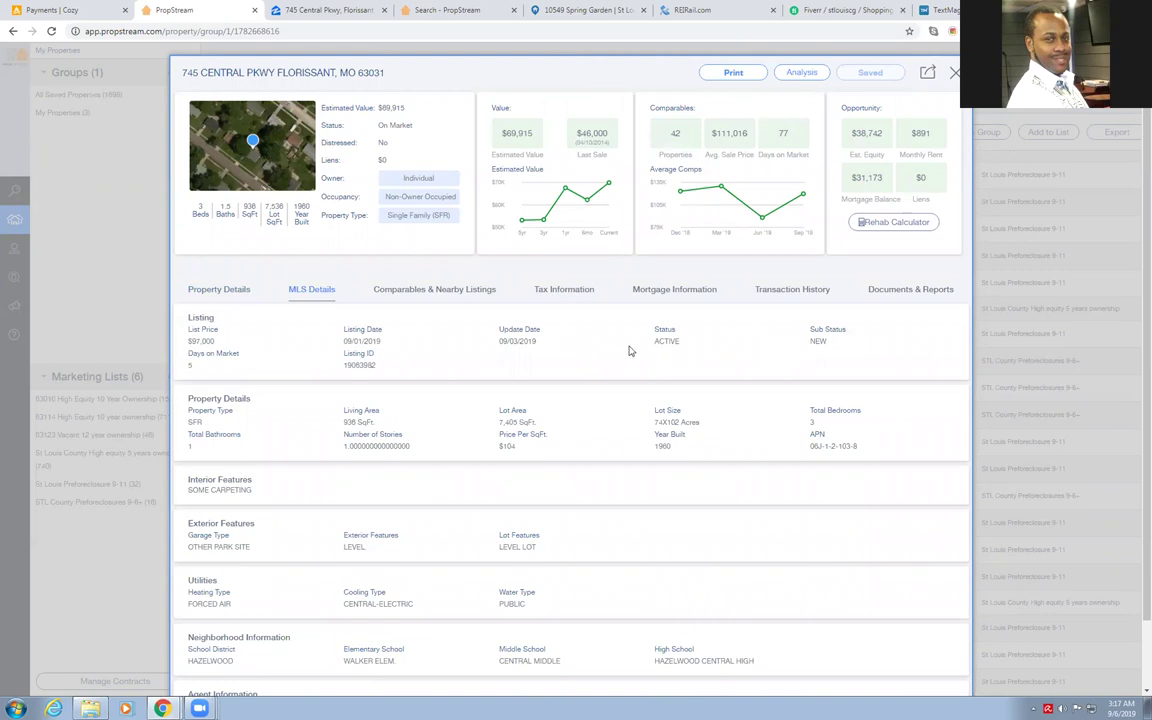
pyautogui.moveTo(188, 341); pyautogui.dragTo(209, 341)
pyautogui.click(210, 342)
pyautogui.scroll(-2, 267, 580)
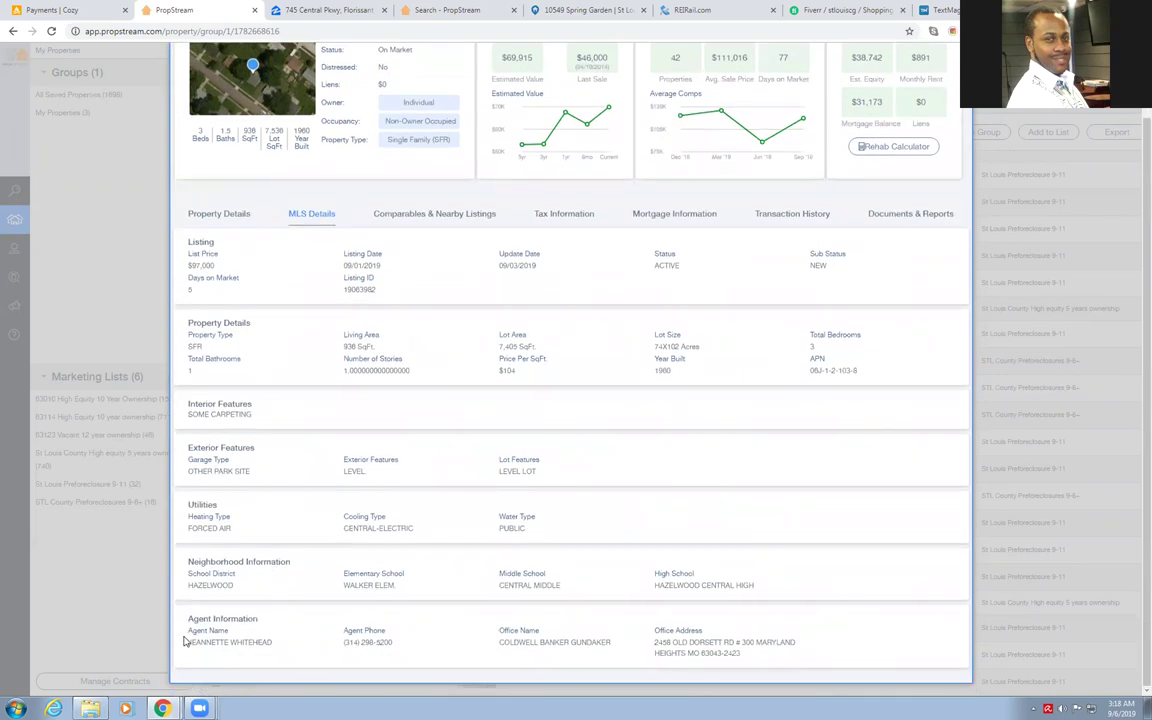
pyautogui.scroll(2, 482, 609)
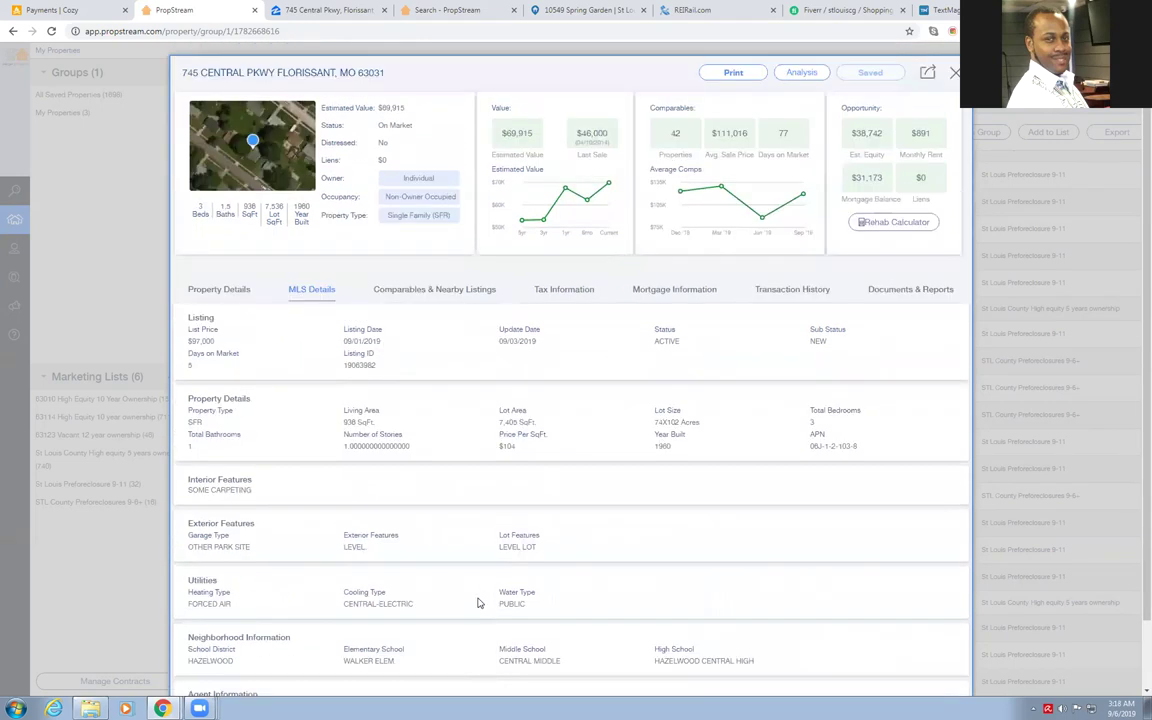
# Show the property's comparables and filter them to the MLS status Sold.
pyautogui.click(428, 295)
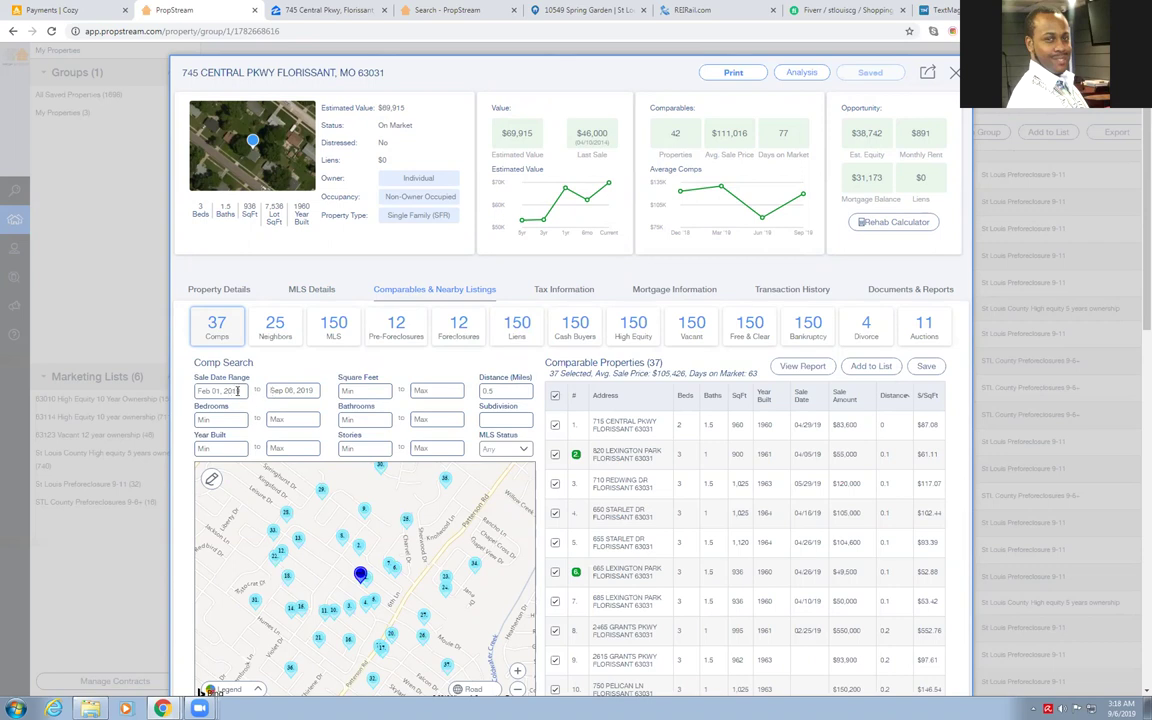
pyautogui.click(229, 391)
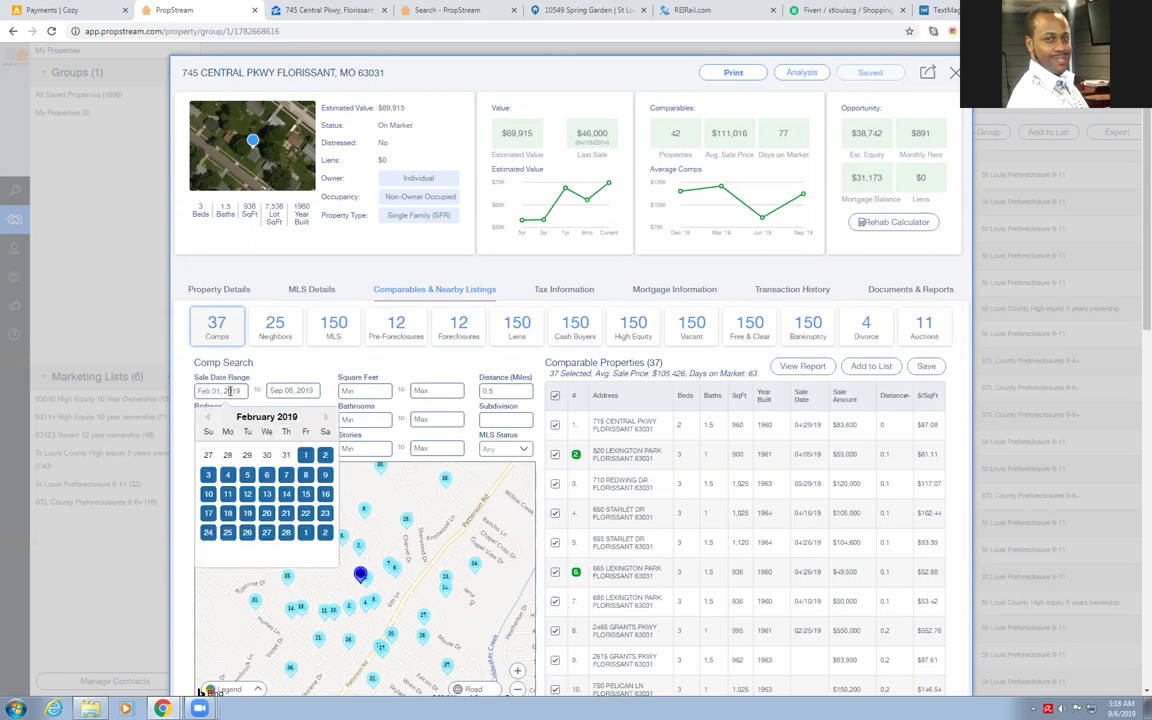
pyautogui.click(252, 395)
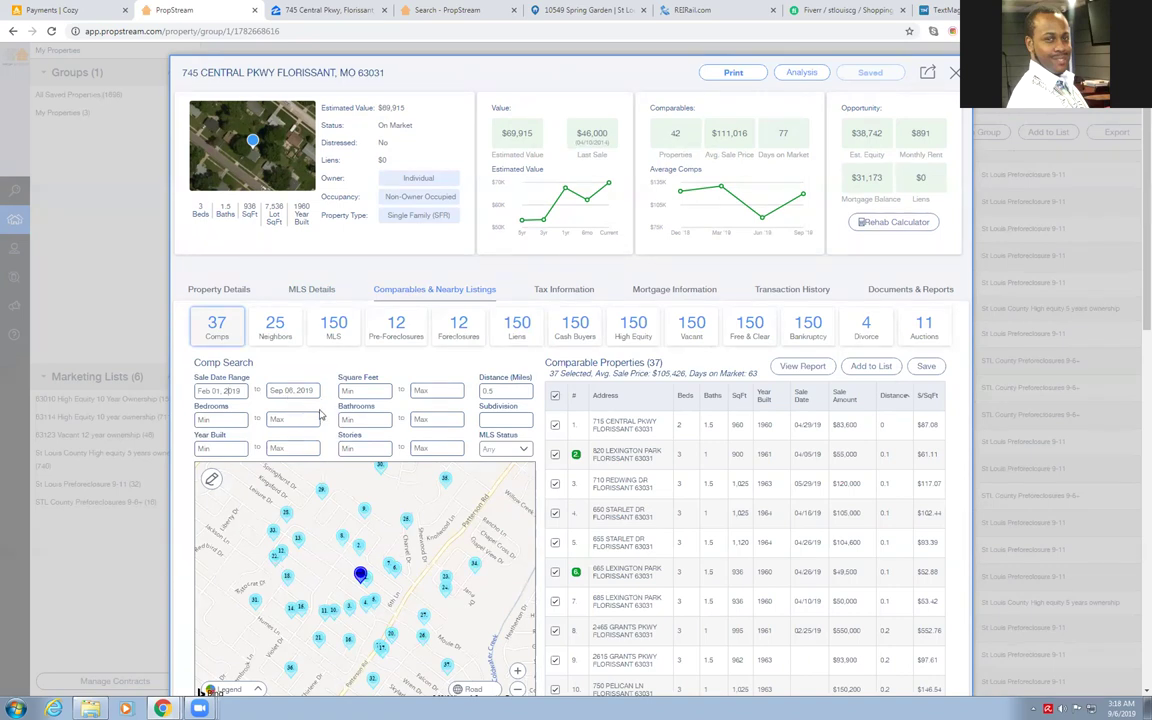
pyautogui.click(505, 452)
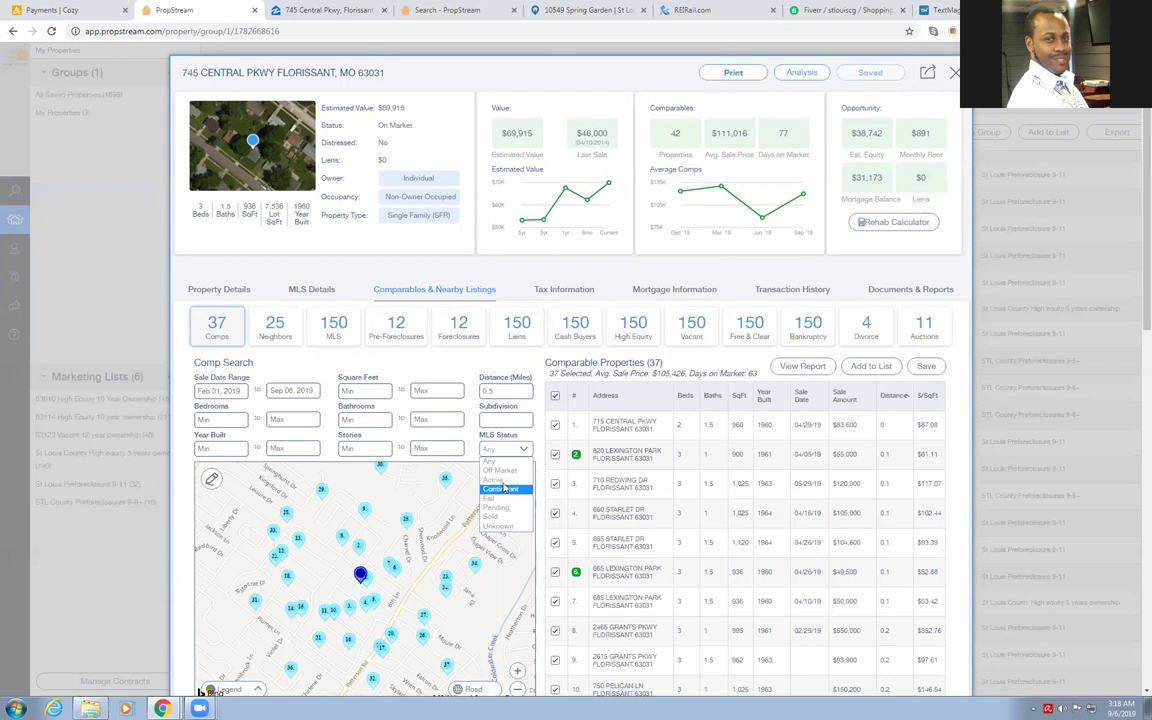
pyautogui.click(492, 516)
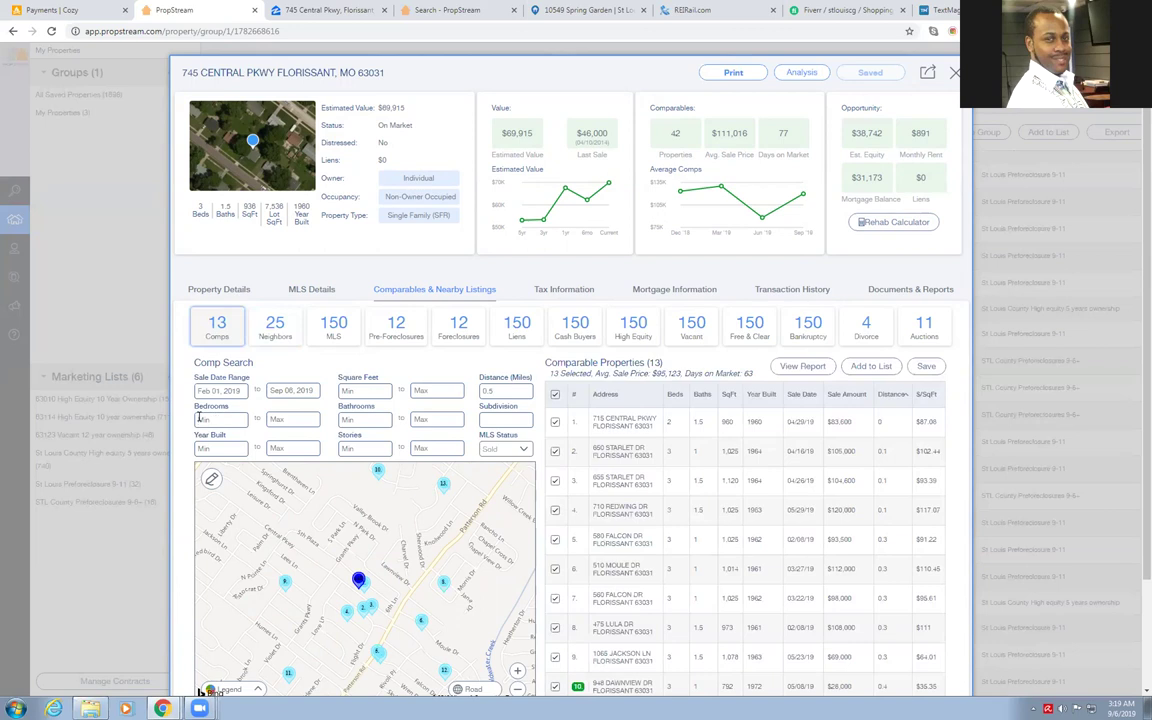
# Limit the comparables to a minimum of 3 bedrooms and a maximum of 1.5 bathrooms.
pyautogui.click(200, 420)
pyautogui.write('3')
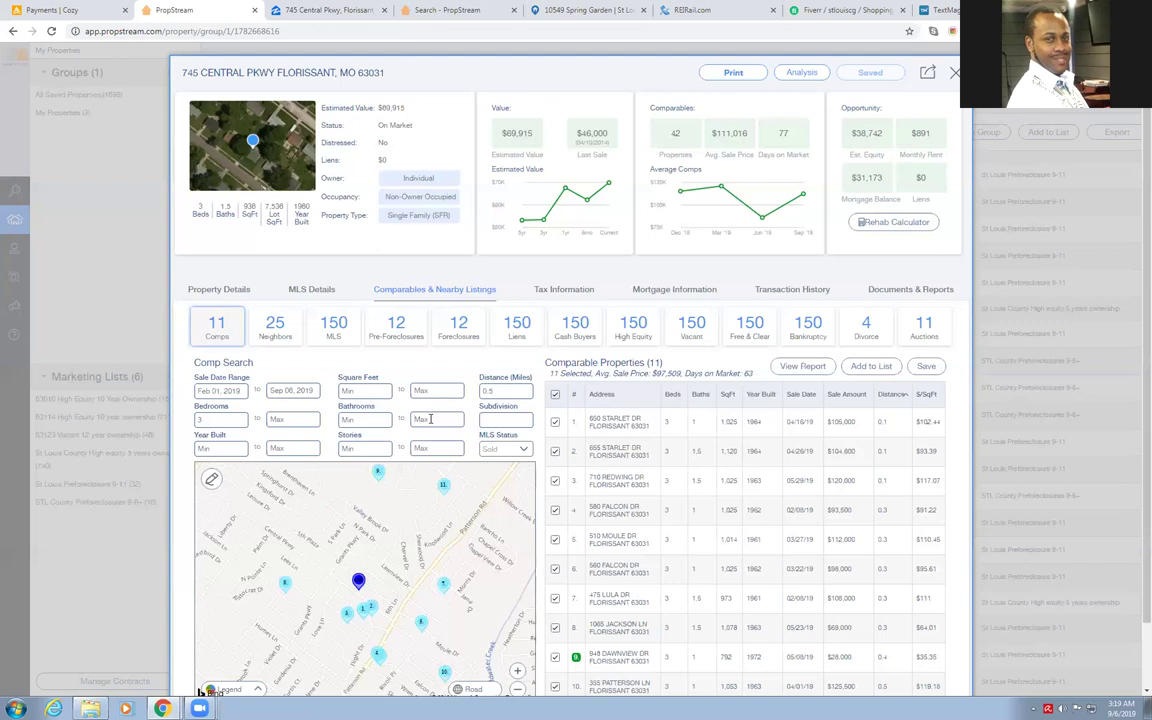
pyautogui.click(431, 419)
pyautogui.write('1.5')
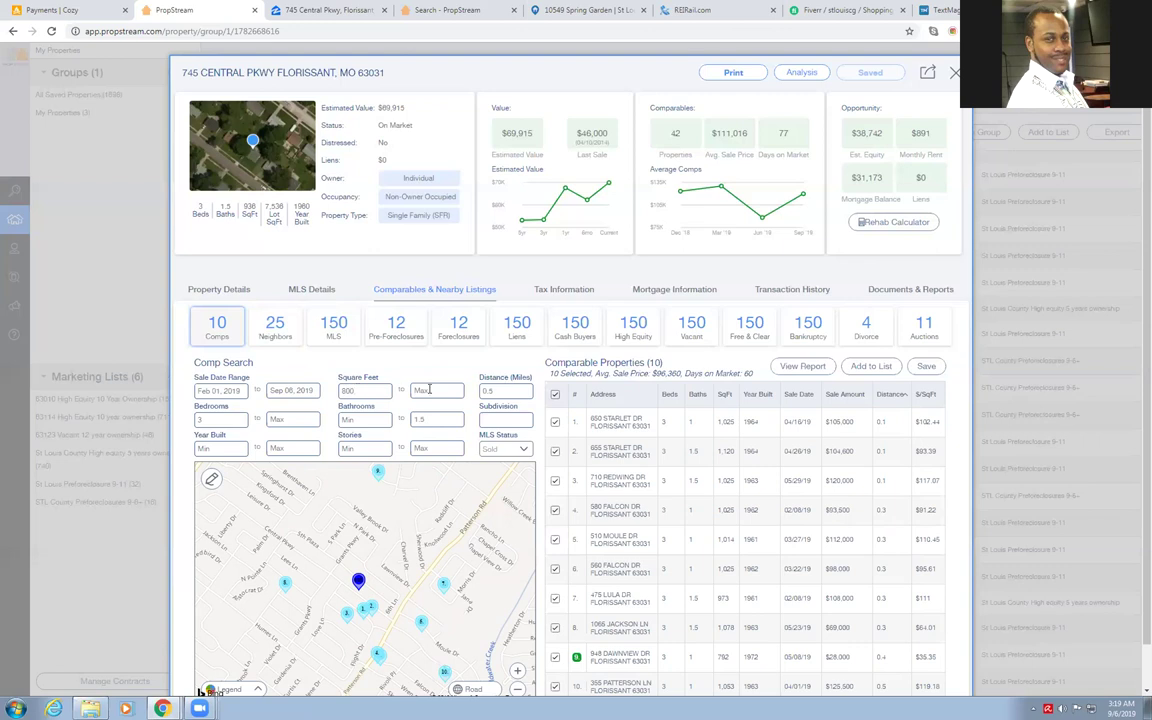
# Restrict the comparables' square footage to a range of 836 to 1036.
pyautogui.write('1300')
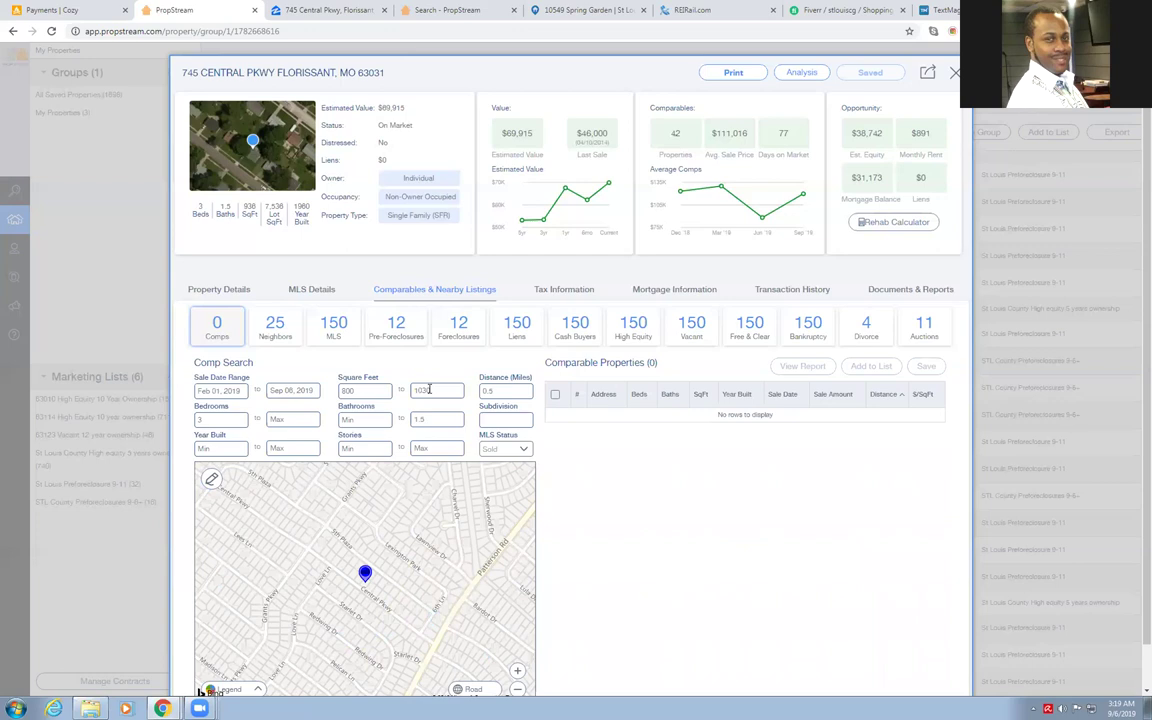
pyautogui.write('6')
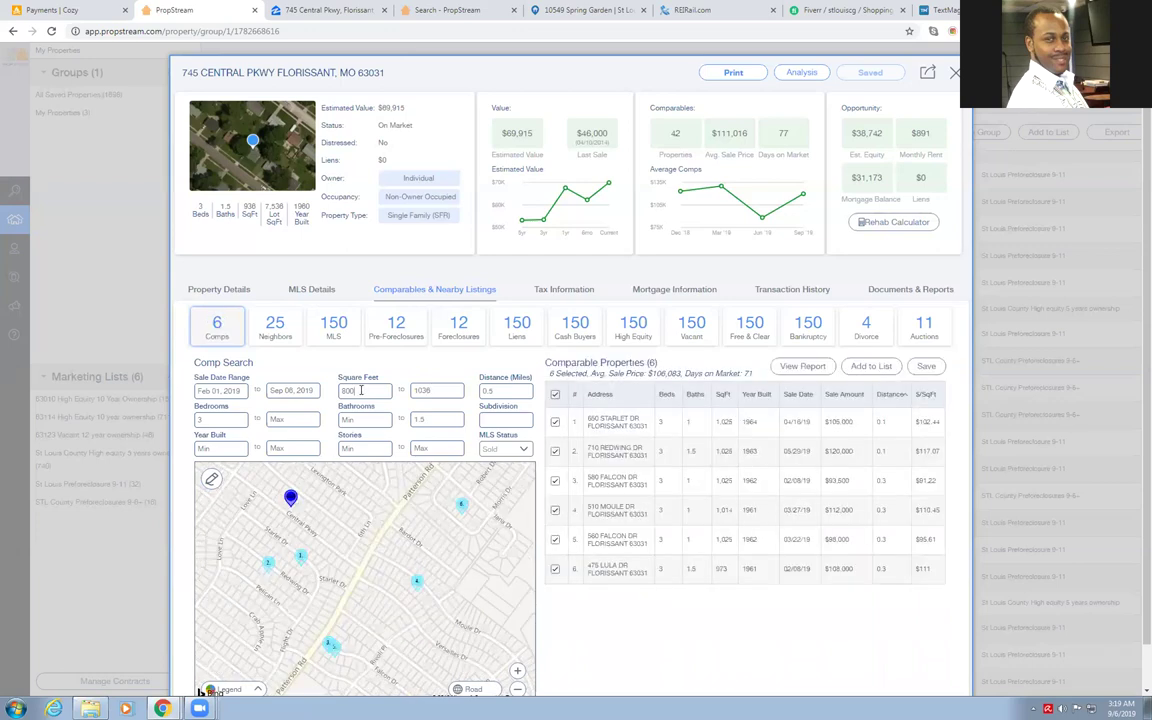
pyautogui.click(362, 390)
pyautogui.write('838')
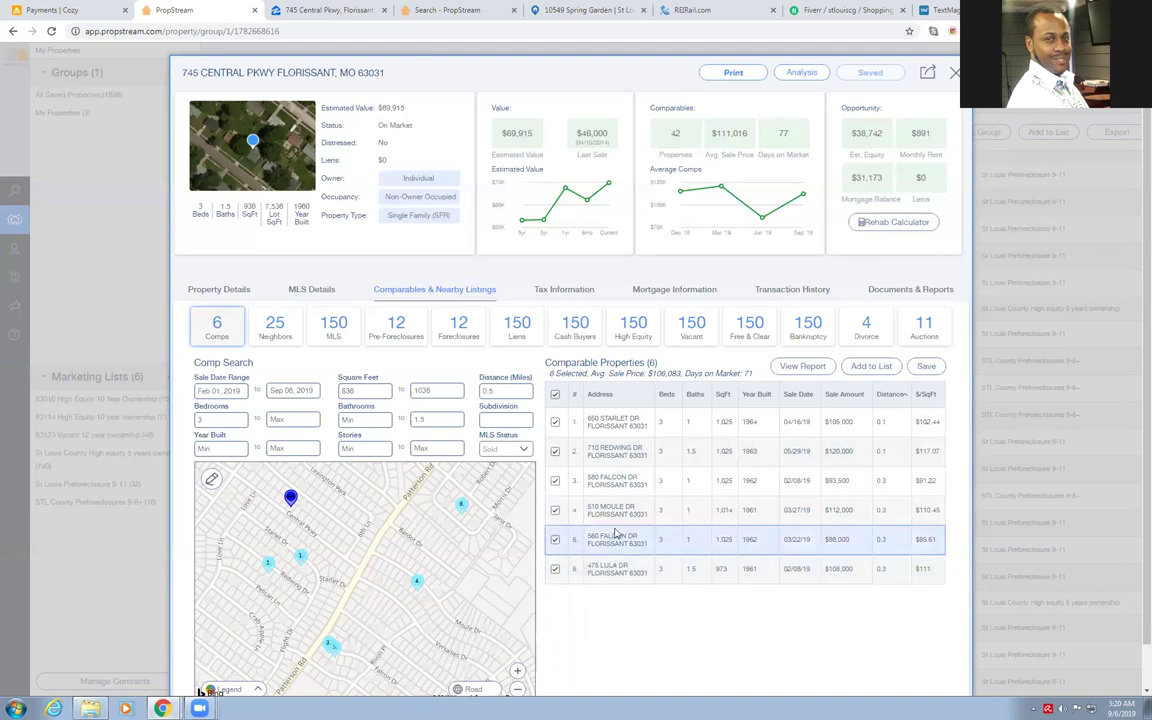
# Try to open the details of the Redwing Dr comparable and close the extra browser tab.
pyautogui.click(614, 450)
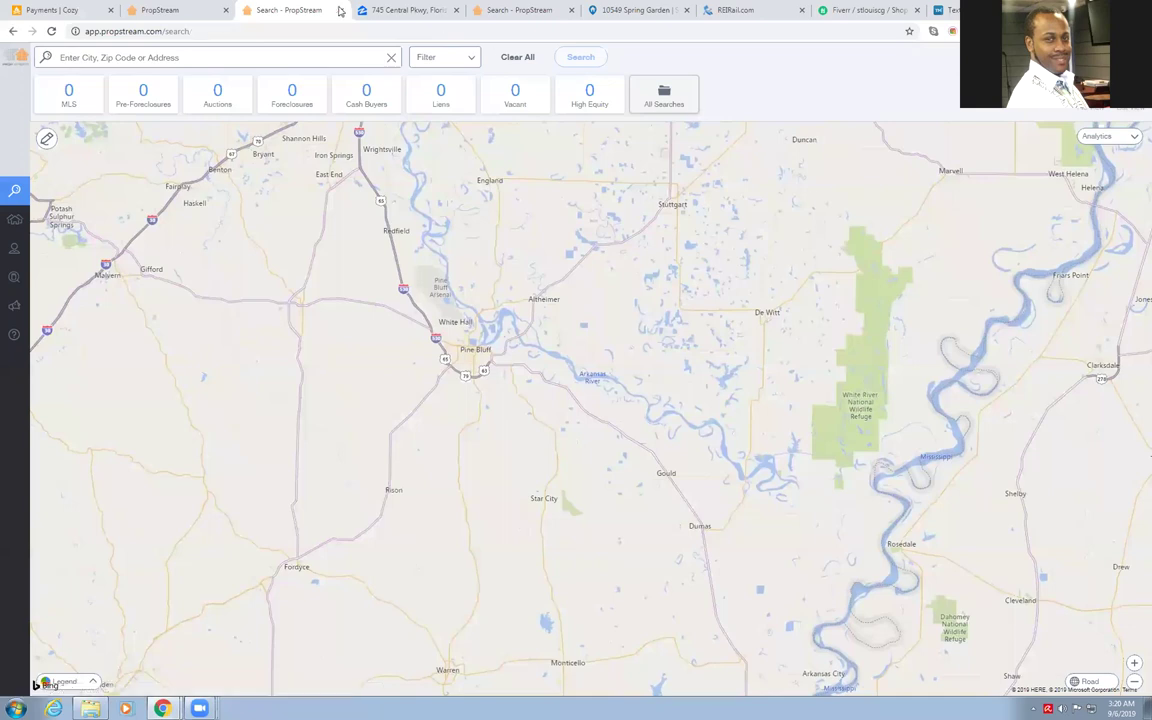
pyautogui.click(340, 10)
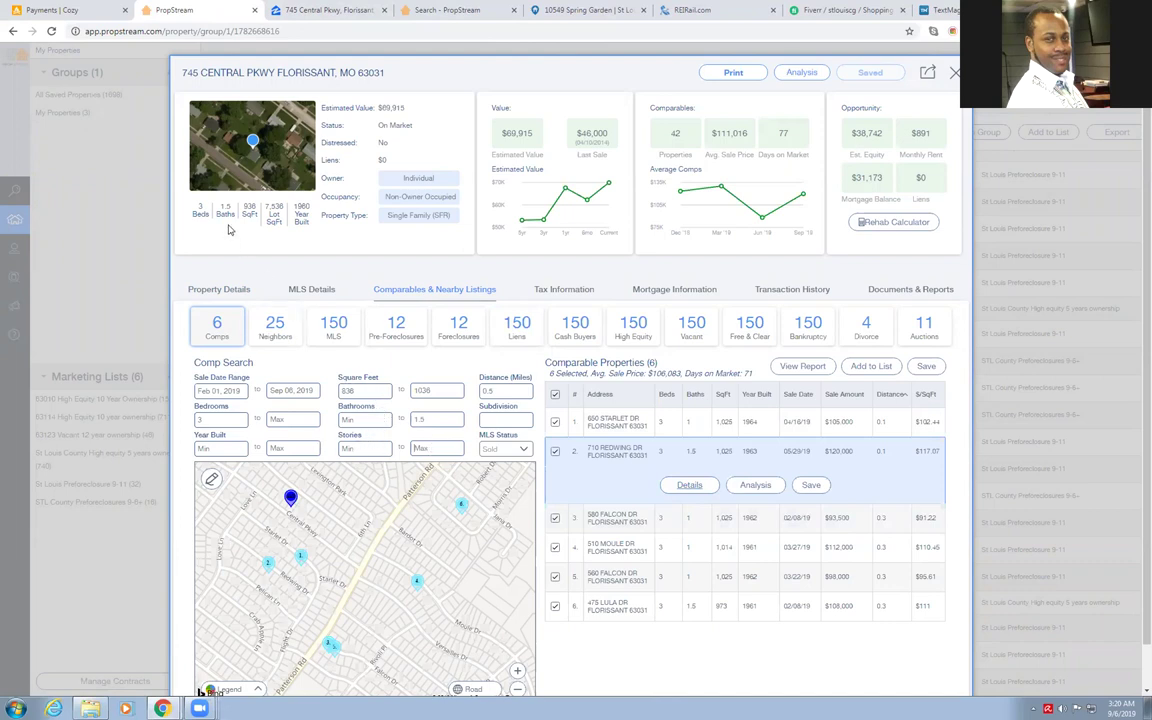
# Check the property's year built and number of stories in its details, then limit the comparables to a maximum of 1 story.
pyautogui.click(222, 294)
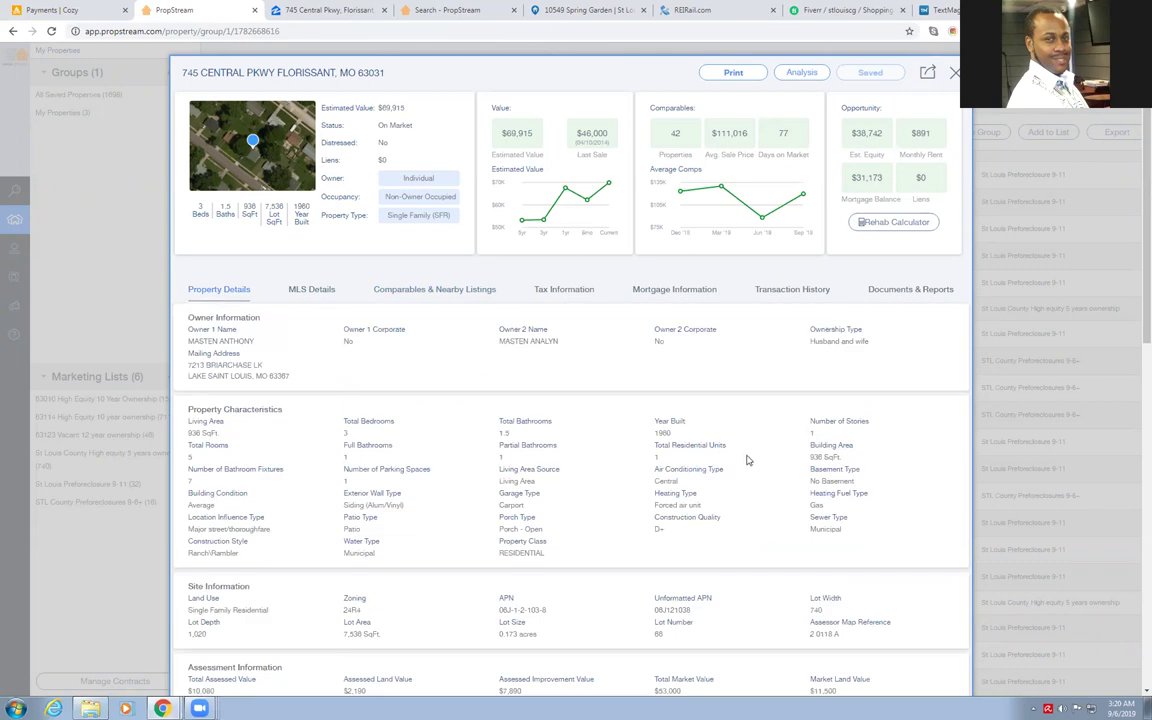
pyautogui.scroll(-1, 756, 461)
pyautogui.moveTo(656, 373); pyautogui.dragTo(870, 371)
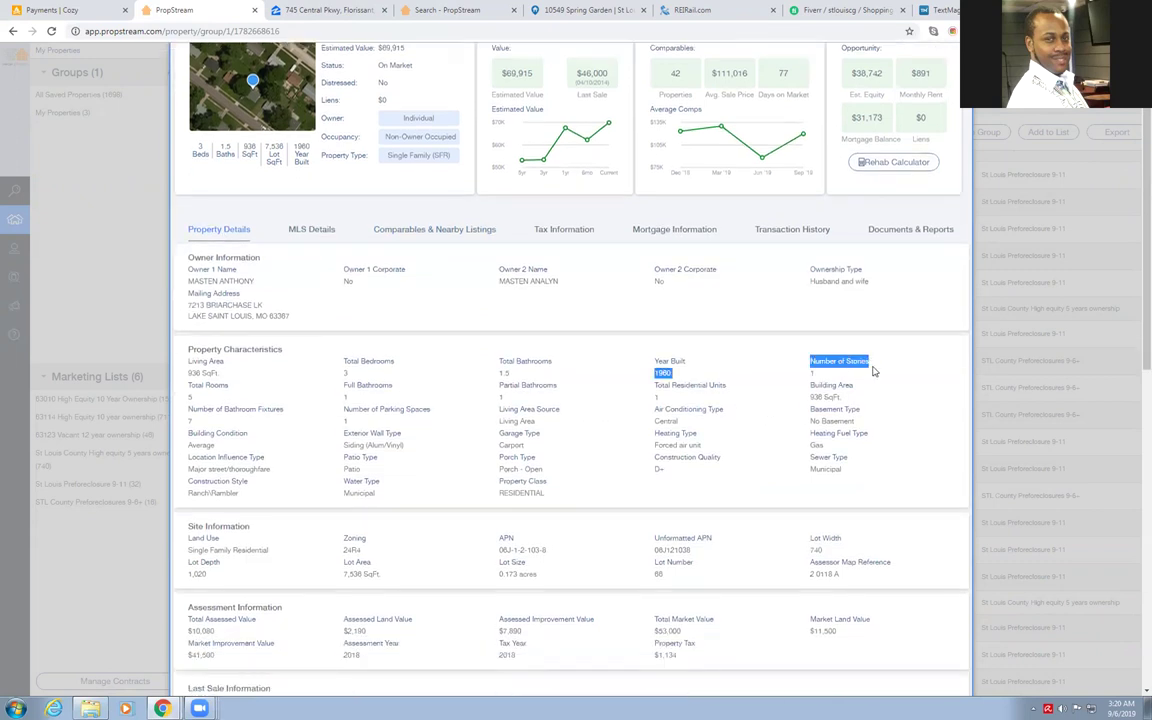
pyautogui.click(825, 380)
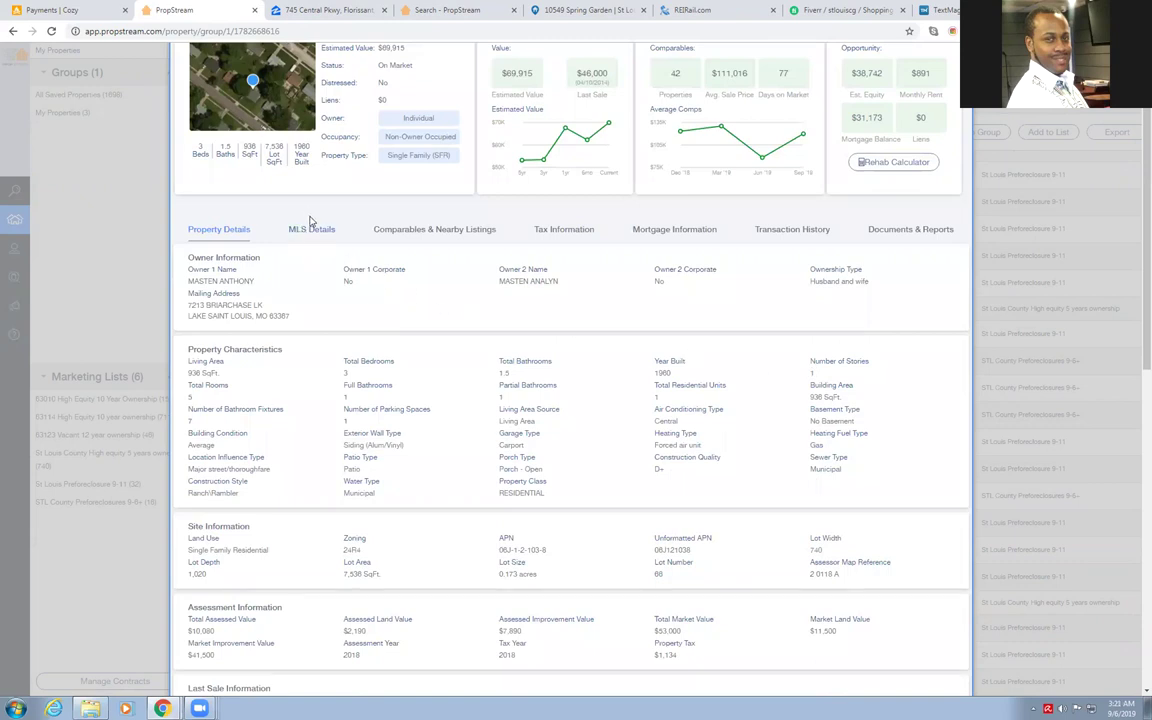
pyautogui.click(408, 229)
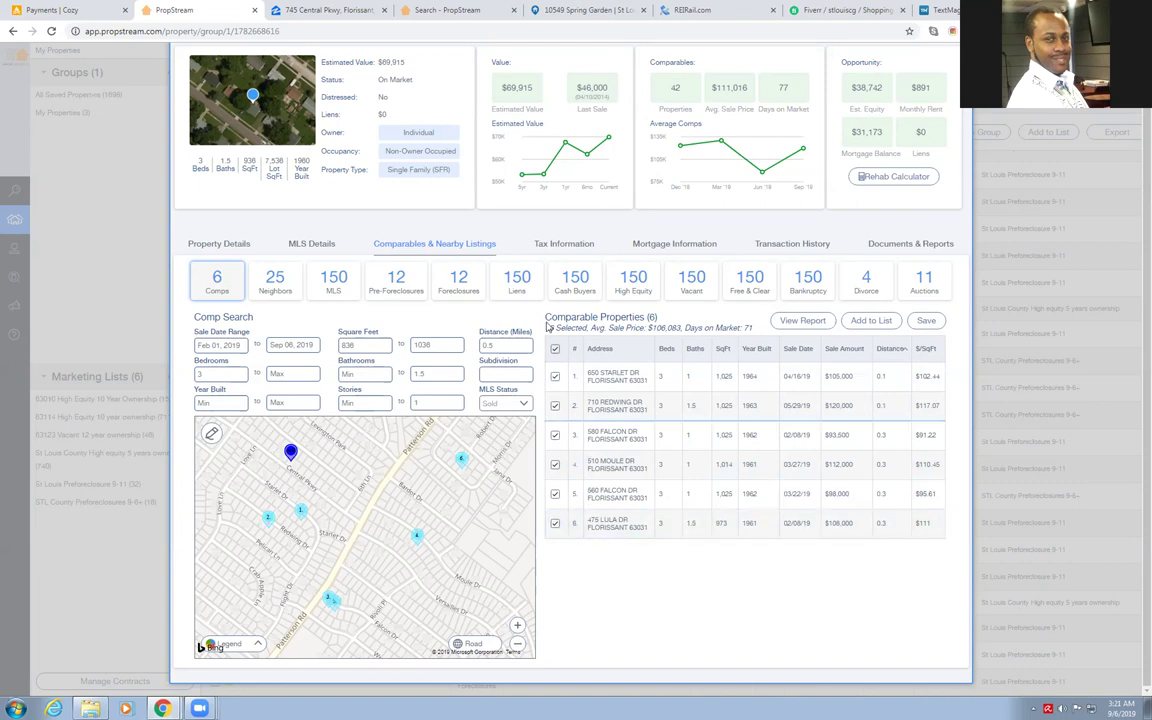
# Look through the property's interior and exterior photos on its Zillow listing.
pyautogui.click(328, 10)
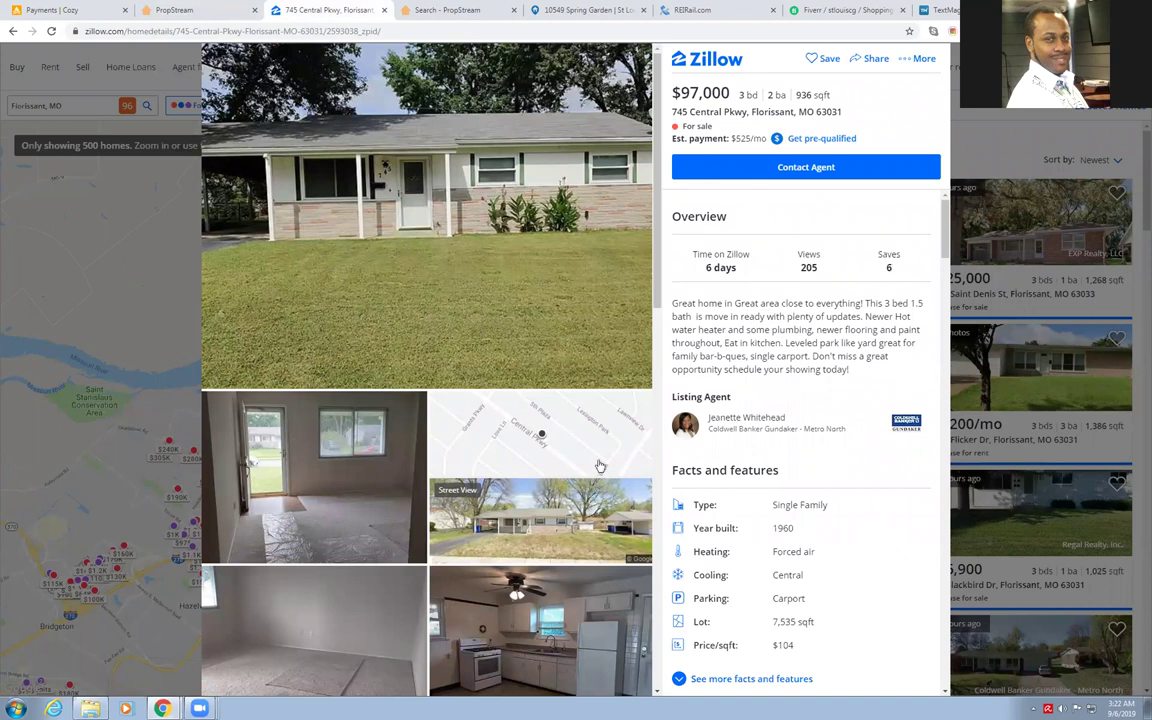
pyautogui.scroll(-5, 578, 496)
pyautogui.scroll(-4, 575, 504)
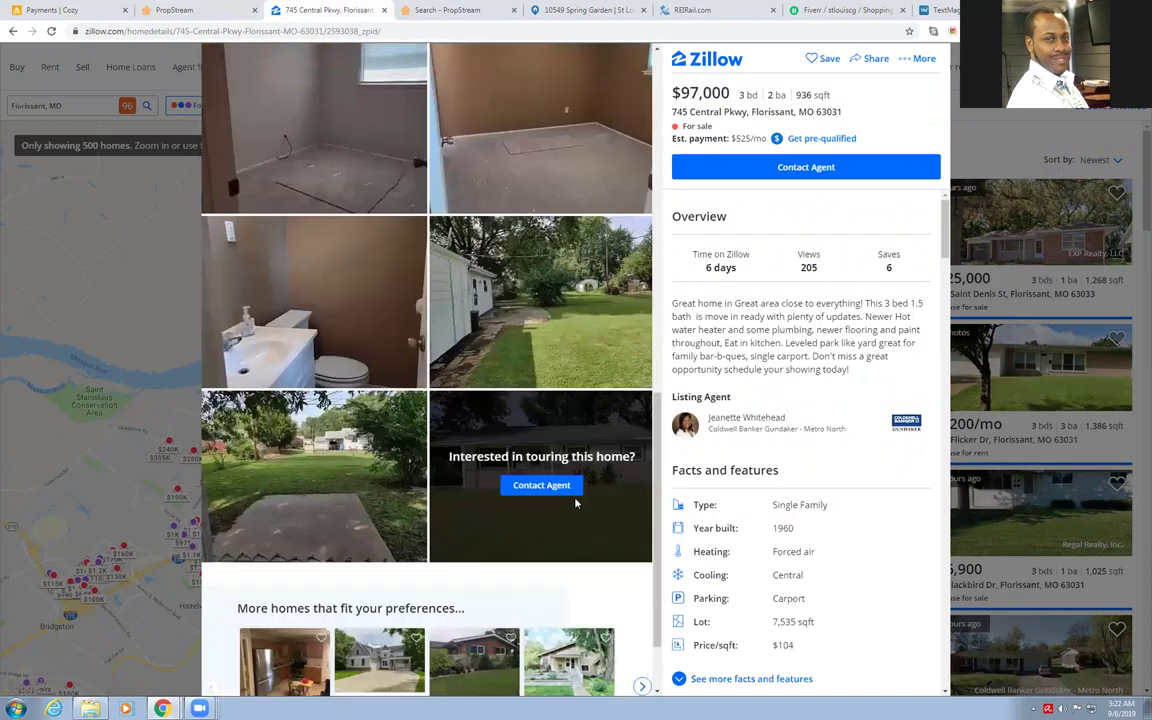
pyautogui.scroll(2, 610, 421)
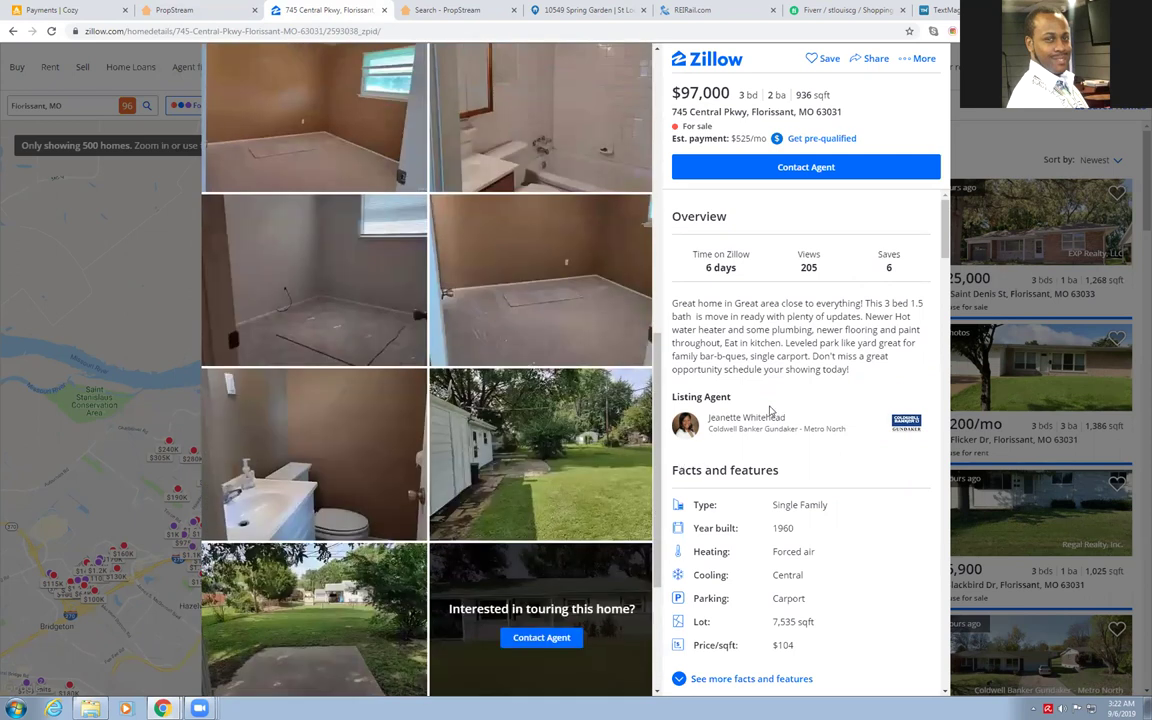
# Review the Zillow listing's photos once more, going back up to the front view of the house.
pyautogui.scroll(3, 521, 341)
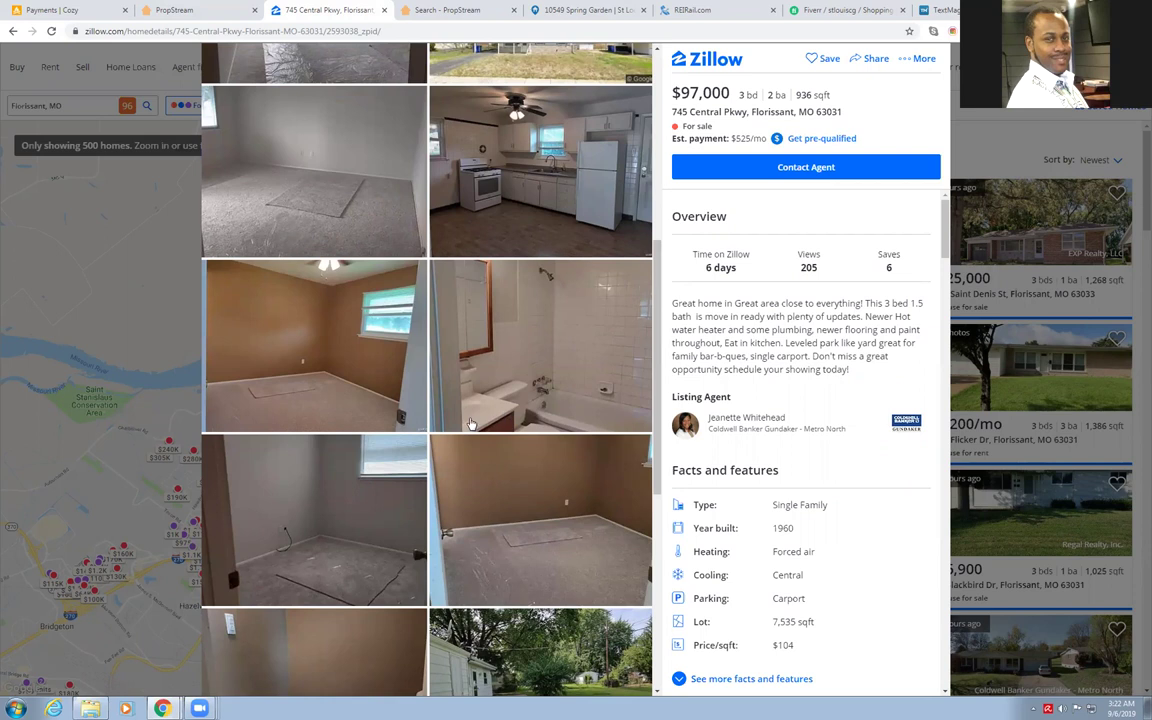
pyautogui.scroll(3, 440, 478)
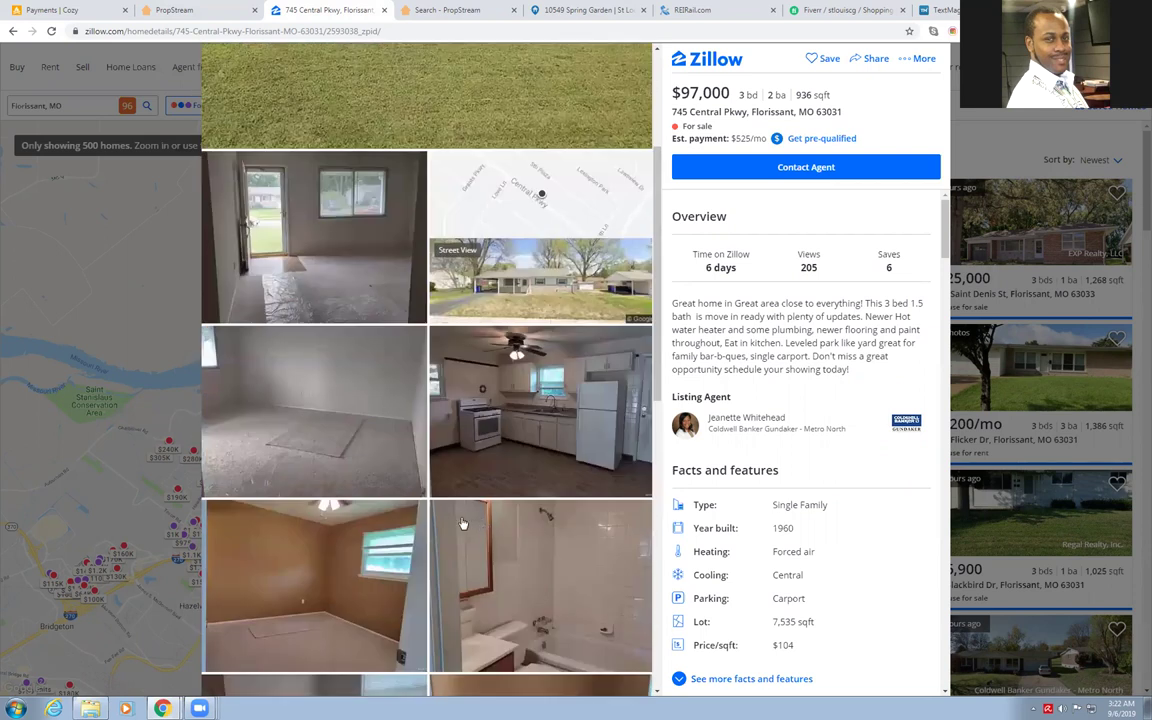
pyautogui.scroll(2, 316, 413)
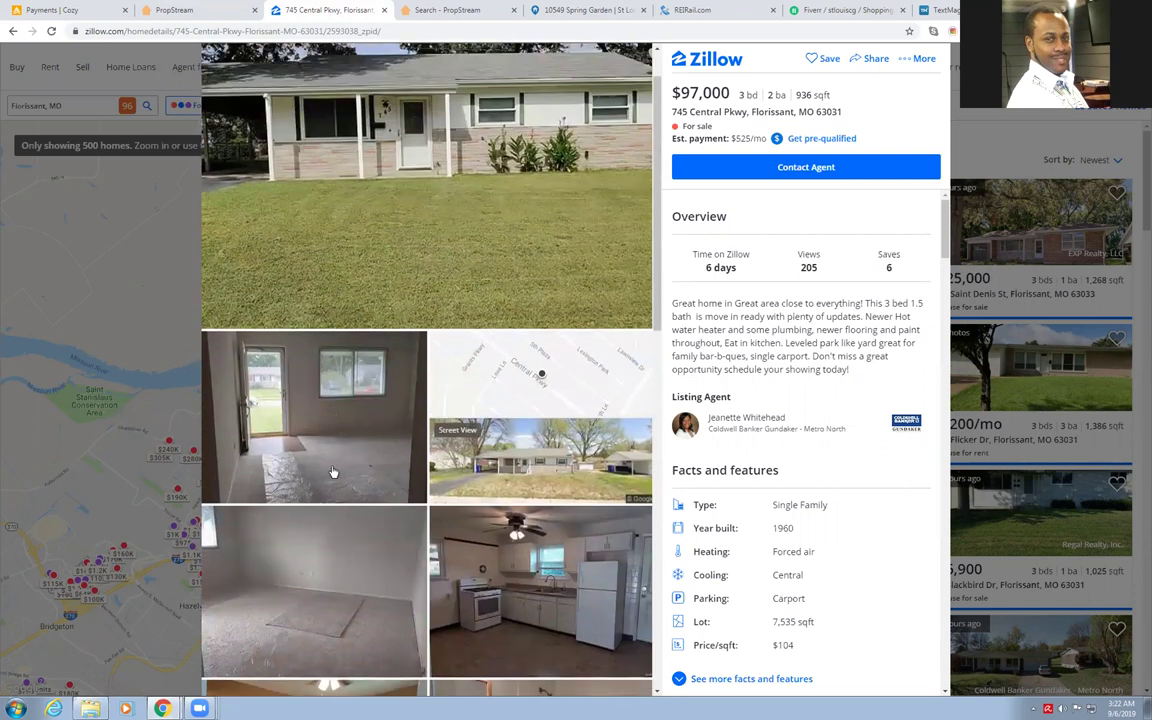
pyautogui.scroll(1, 745, 320)
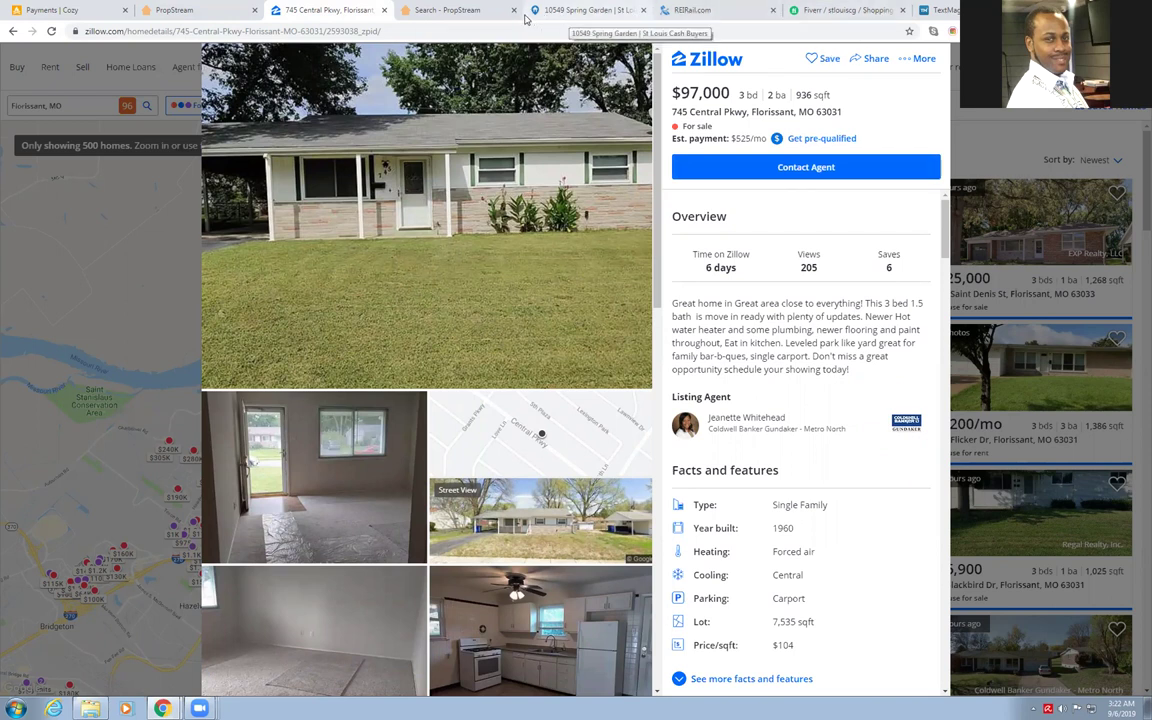
# Return to the property in PropStream and close its details to get back to the start of the New Recordings list.
pyautogui.click(416, 16)
pyautogui.click(190, 10)
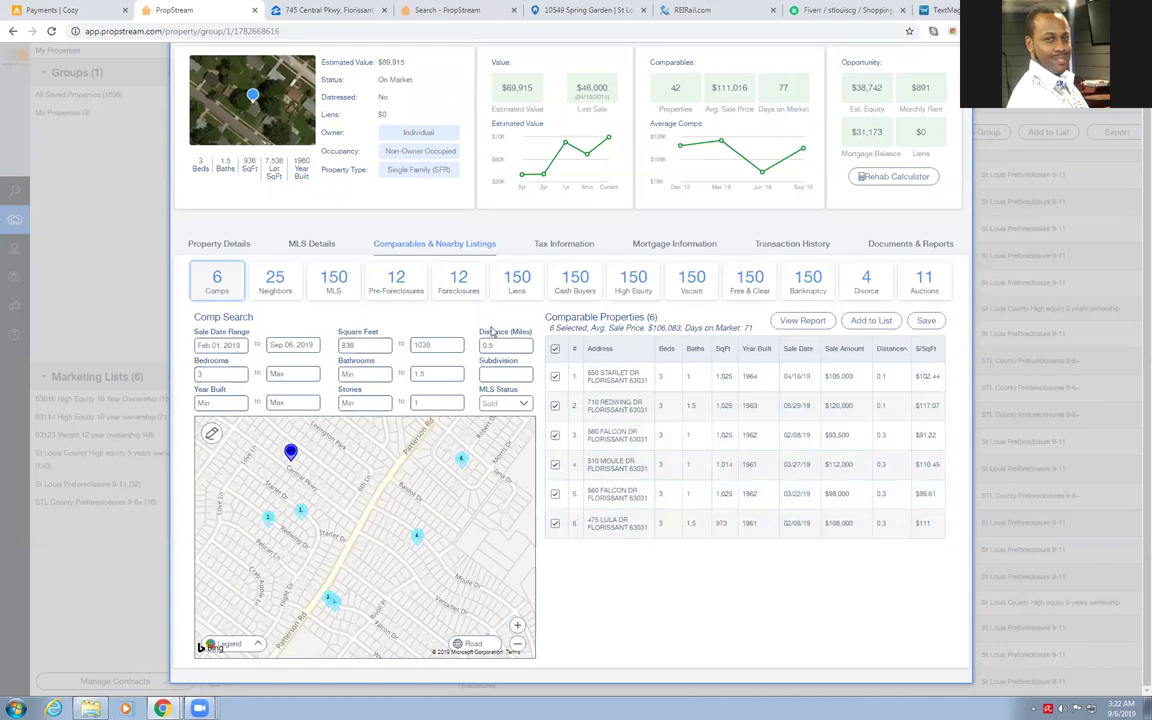
pyautogui.scroll(1, 491, 331)
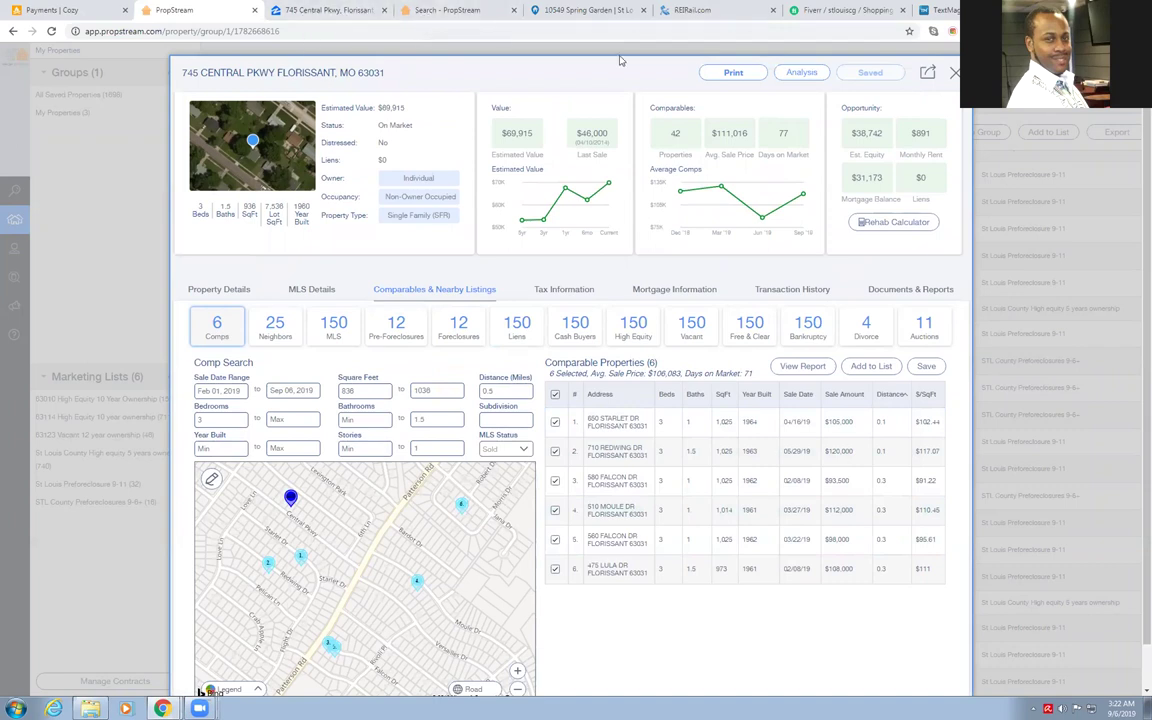
pyautogui.click(953, 73)
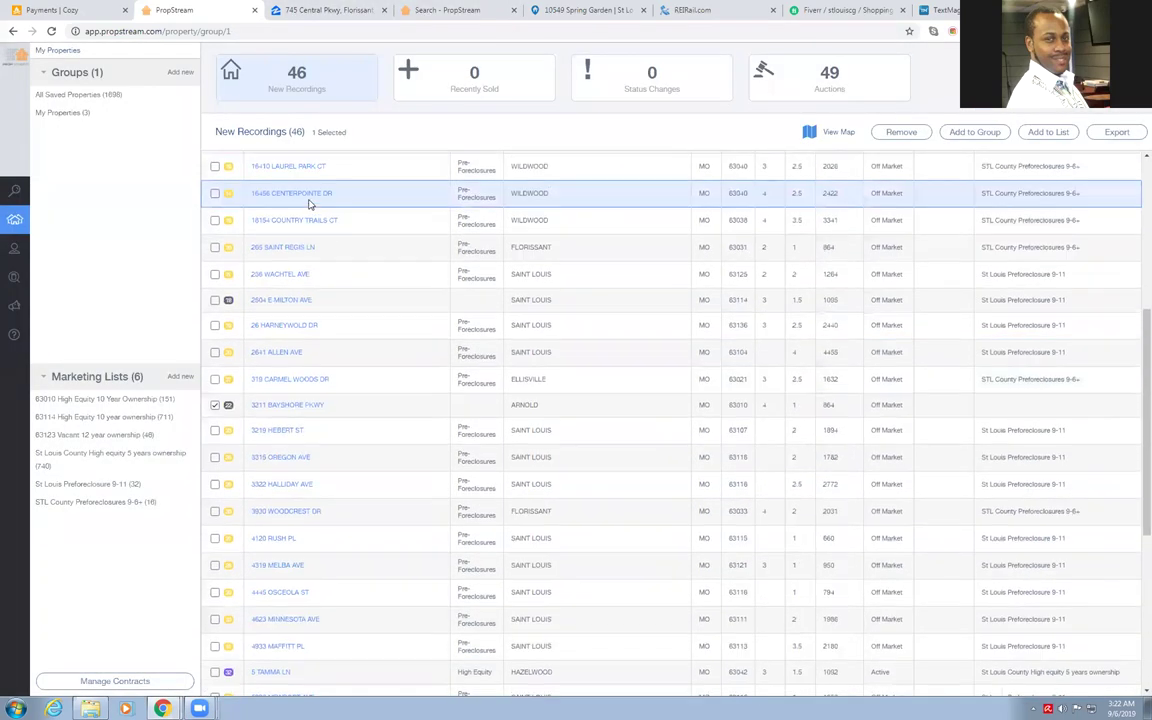
pyautogui.scroll(5, 309, 204)
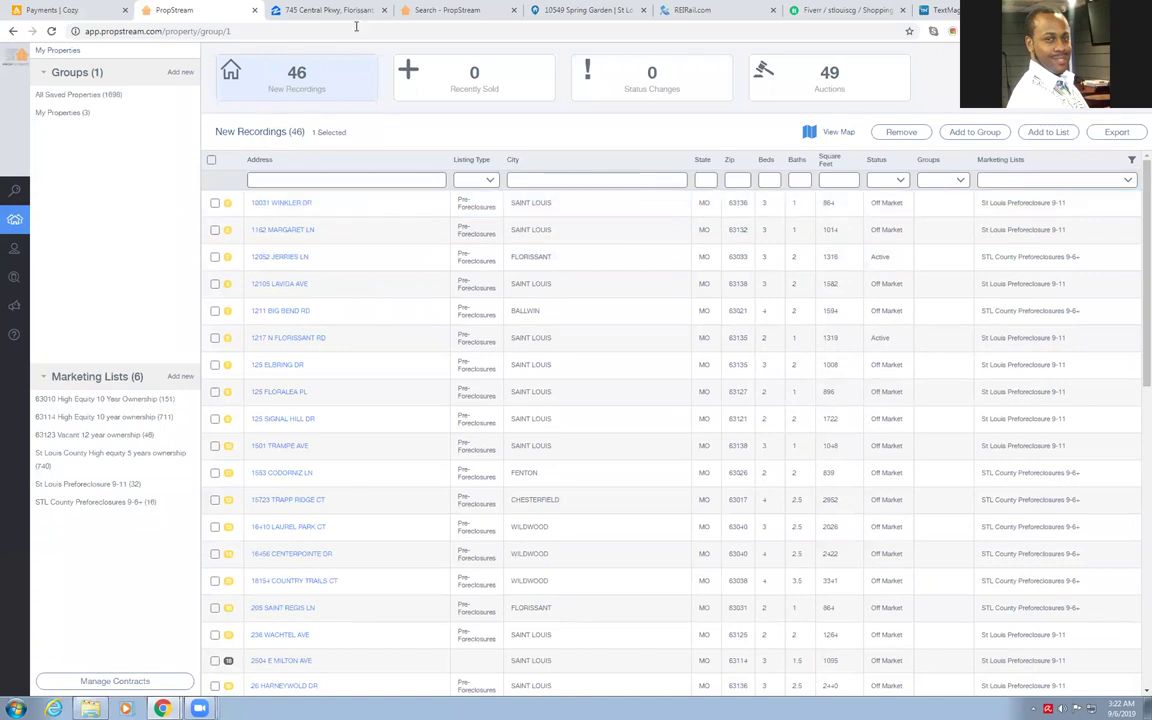
# Open the filters of the St Louis, MO property search and view the list type and property type choices.
pyautogui.click(447, 10)
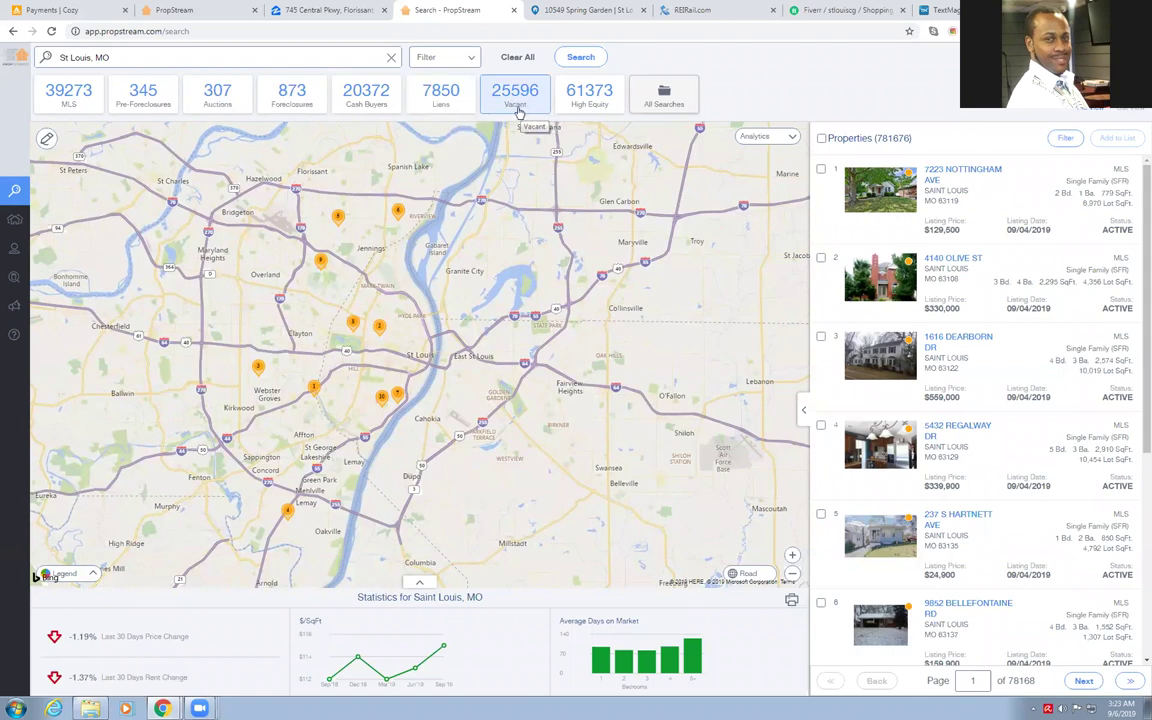
pyautogui.click(438, 59)
pyautogui.click(225, 137)
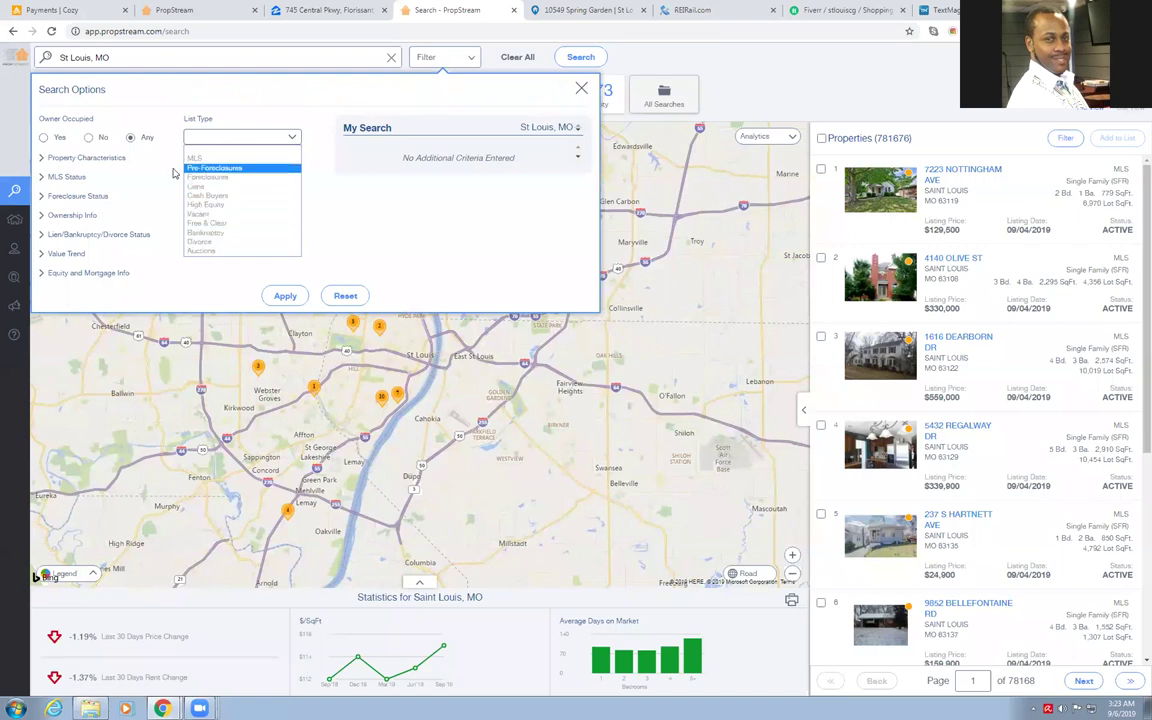
pyautogui.click(102, 157)
pyautogui.click(105, 188)
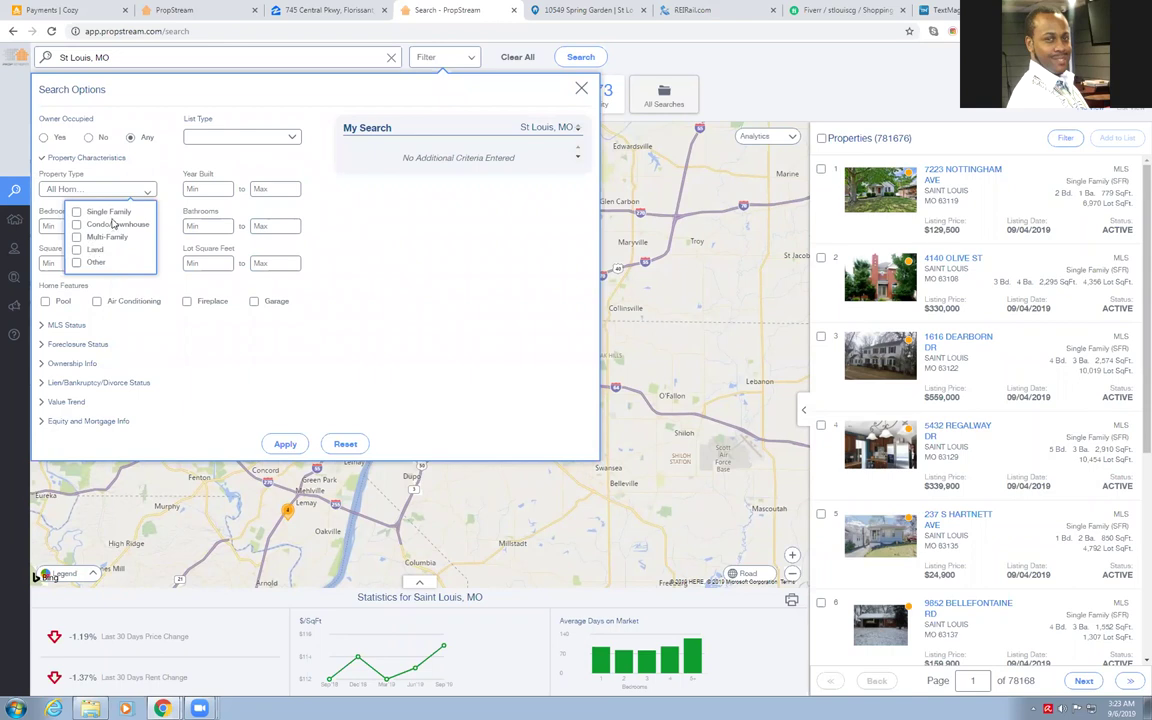
pyautogui.click(365, 257)
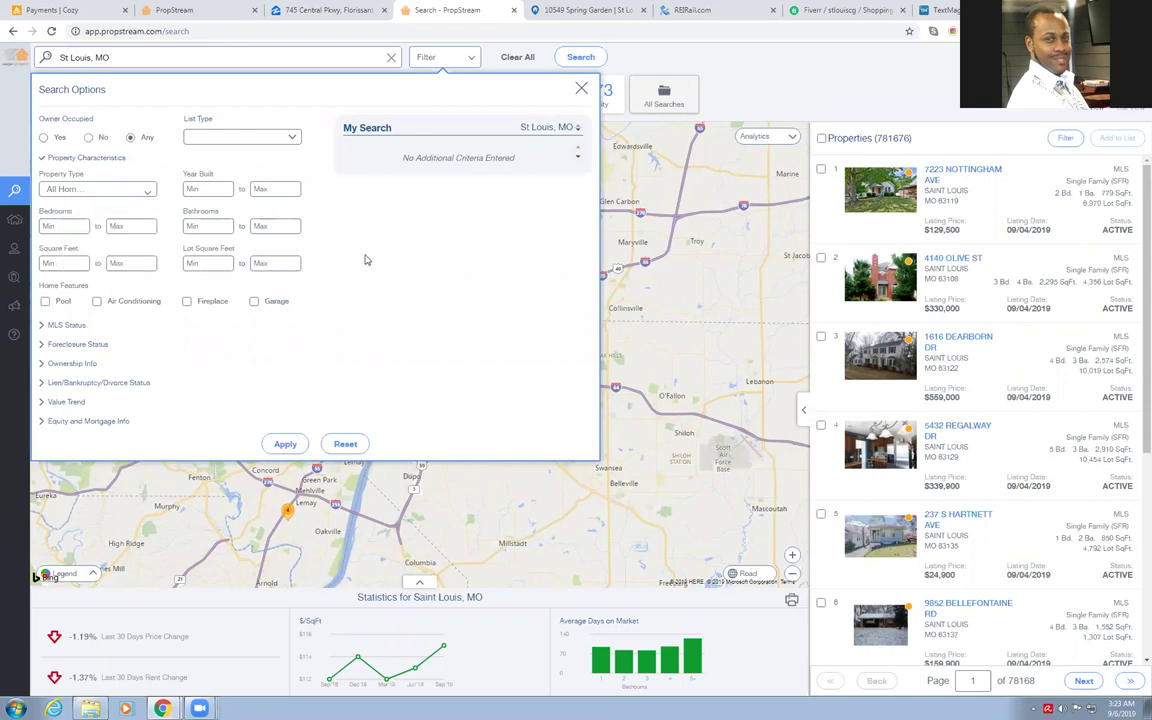
# Look over the MLS status filters, try On Market set to No, and set it back to Any.
pyautogui.click(66, 326)
pyautogui.click(220, 207)
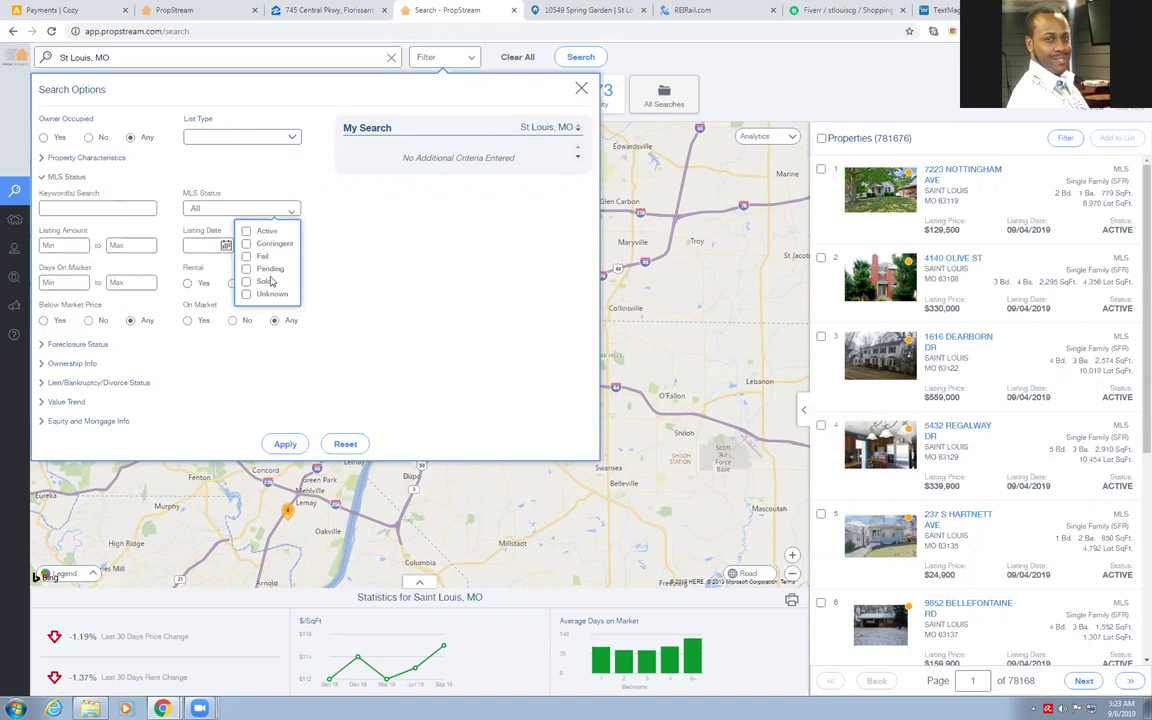
pyautogui.click(225, 336)
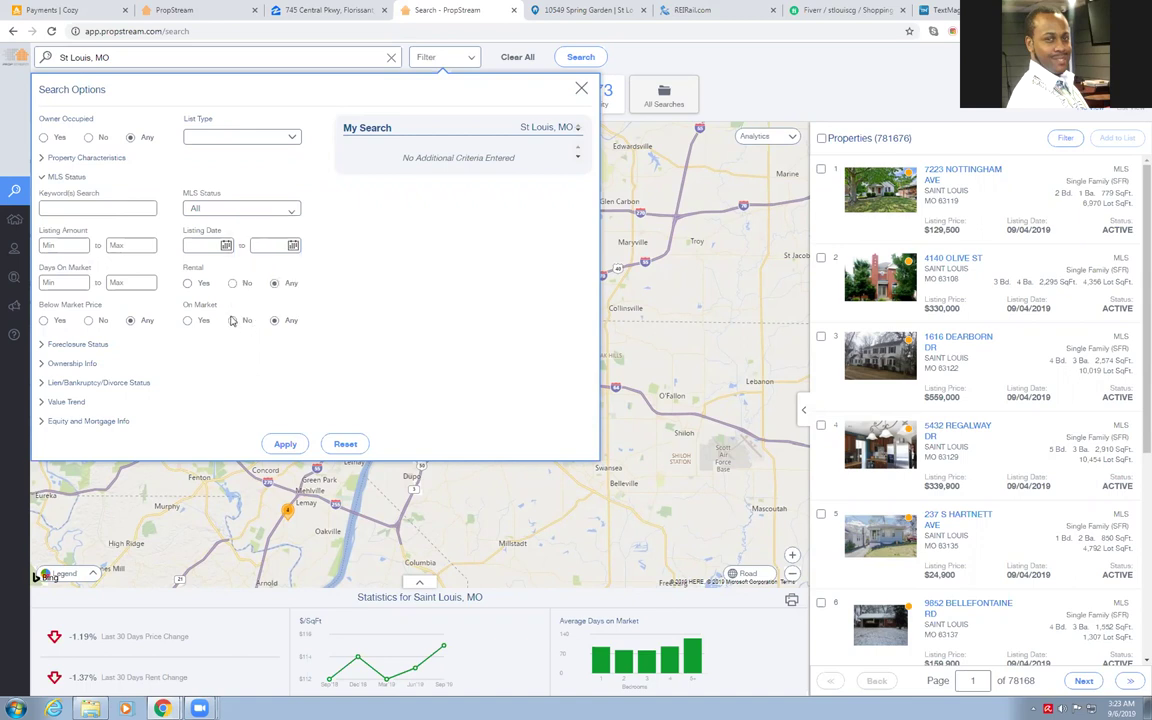
pyautogui.click(232, 320)
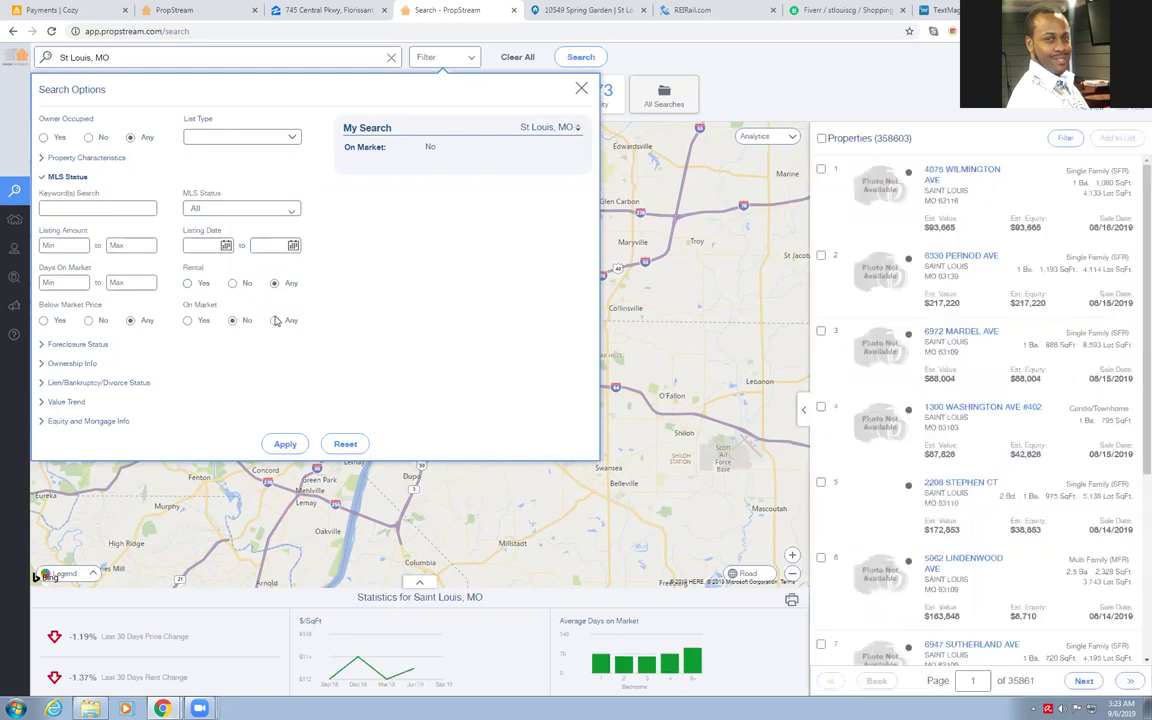
pyautogui.click(276, 320)
# Examine the foreclosure filters, including the available foreclosure status choices.
pyautogui.click(100, 344)
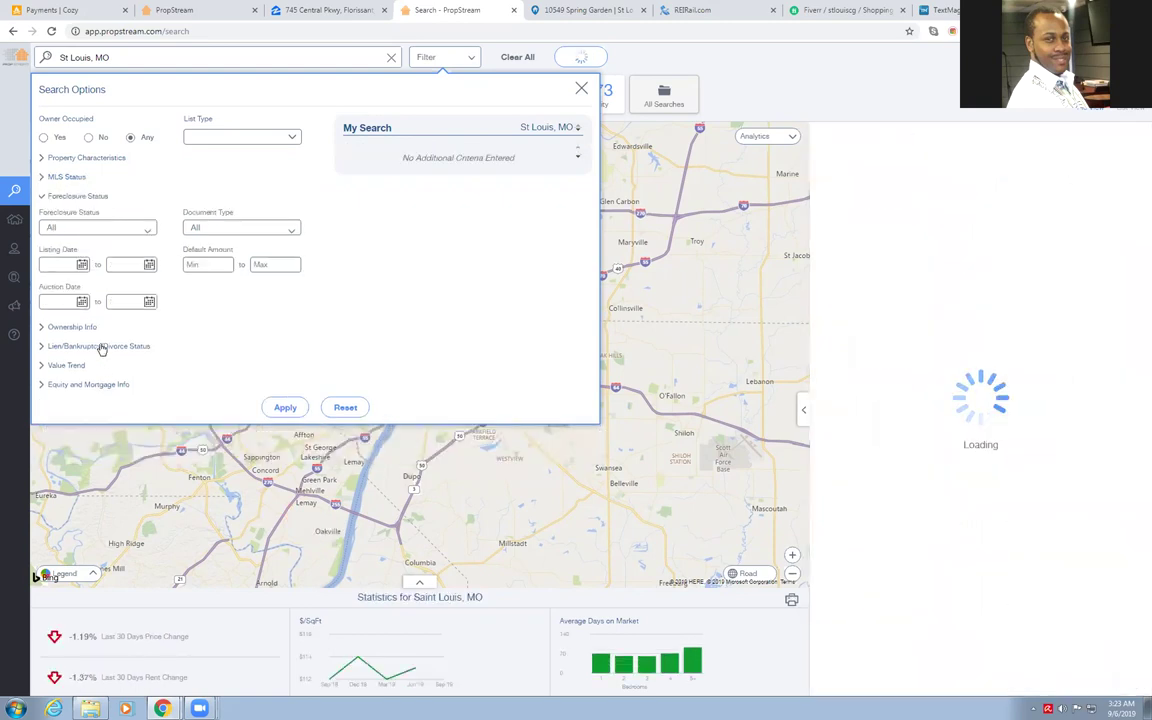
pyautogui.click(100, 228)
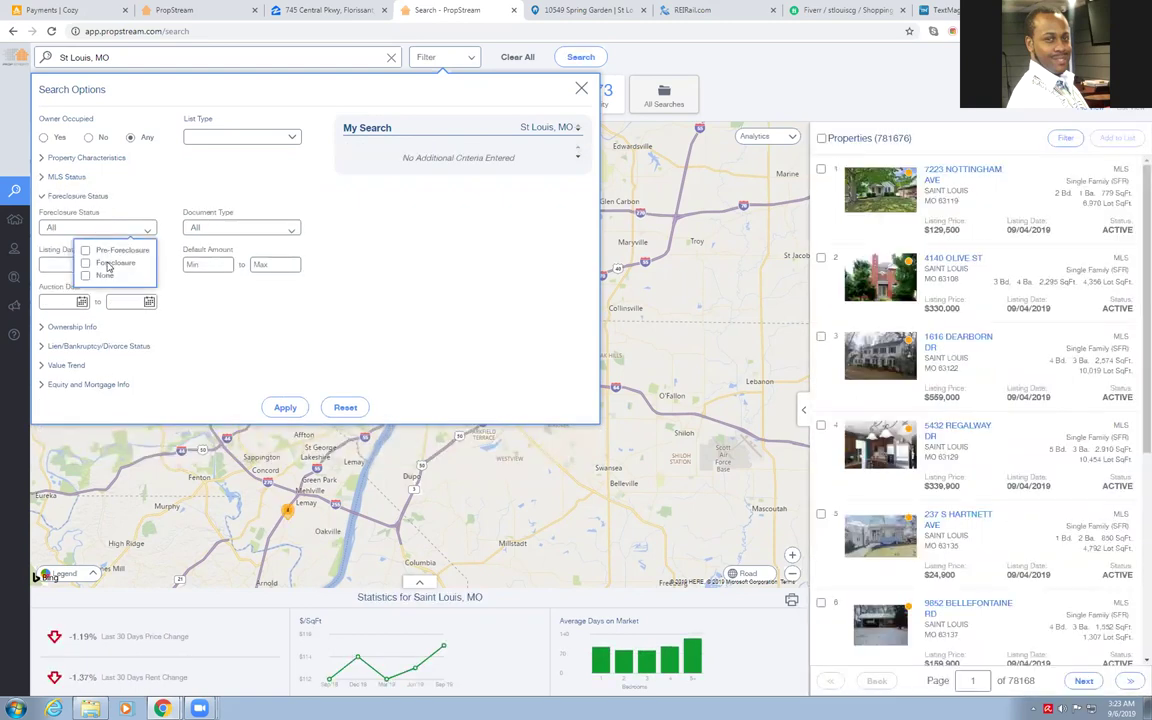
pyautogui.click(172, 292)
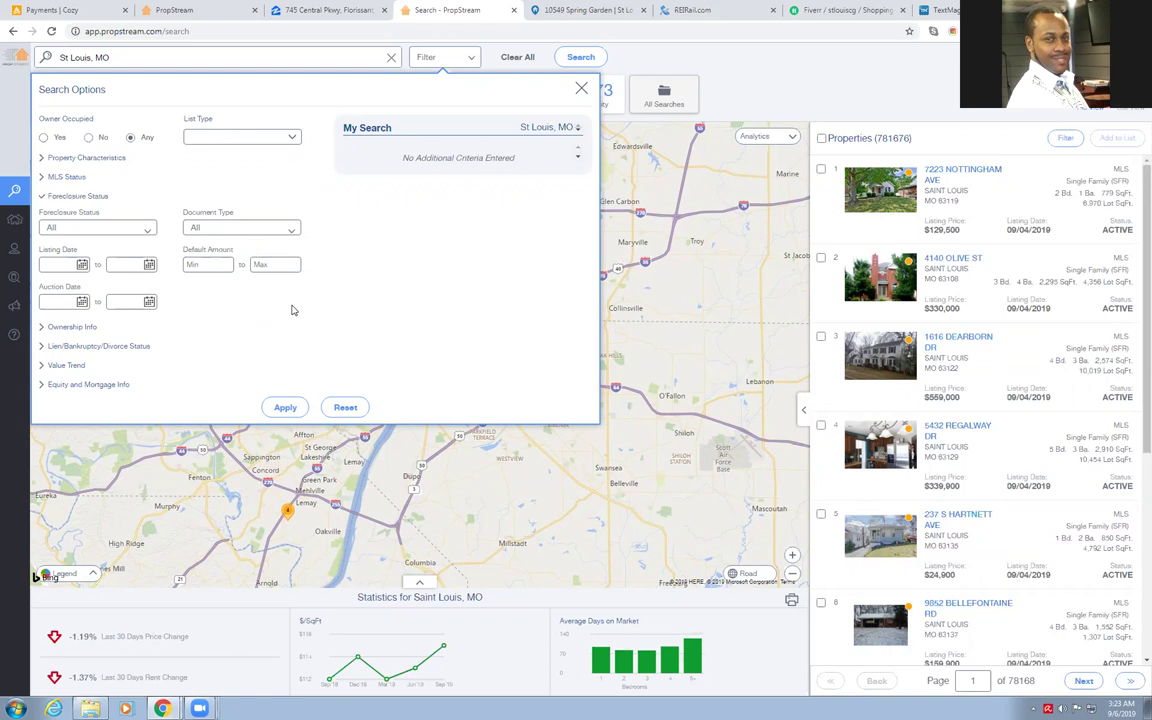
# Try a minimum of 5 years of ownership in the ownership filters and clear that value again.
pyautogui.click(60, 327)
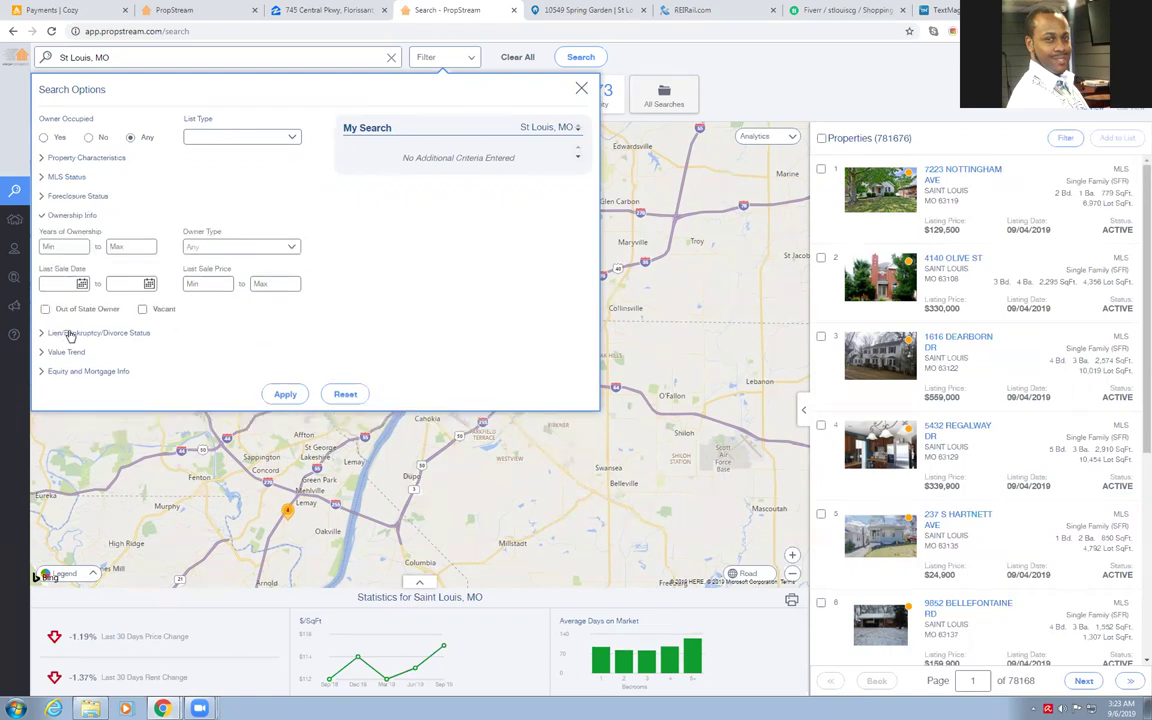
pyautogui.click(74, 247)
pyautogui.write('5')
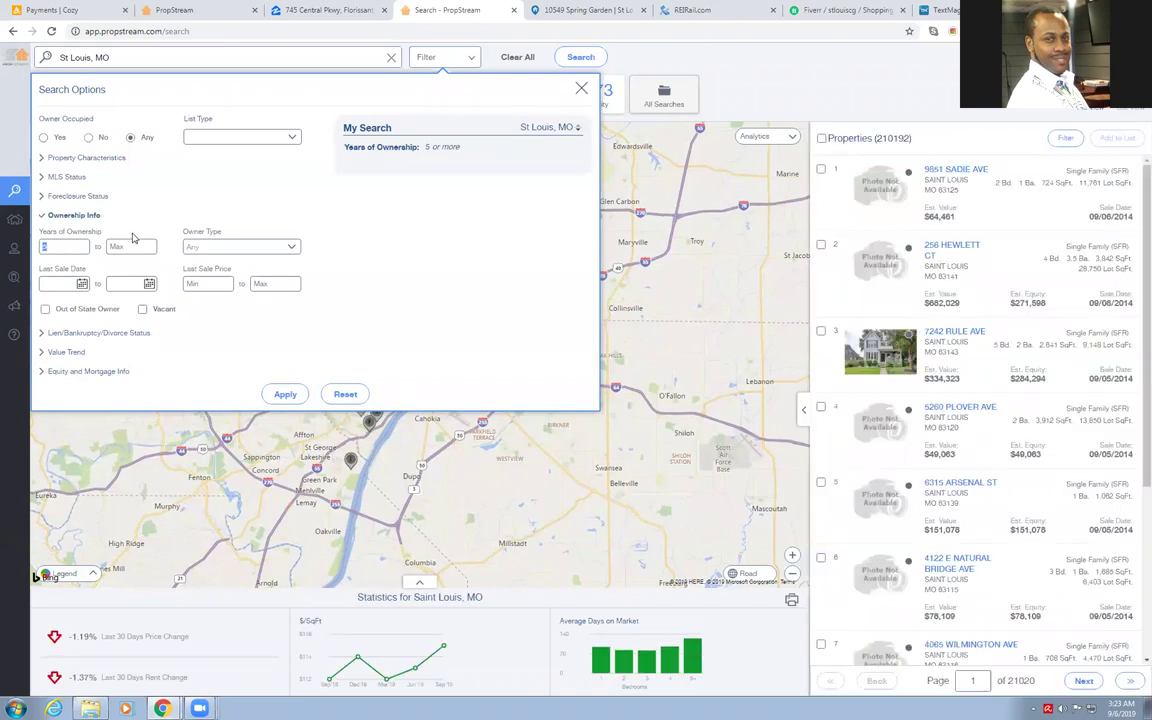
pyautogui.press('BackSpace')
# Filter the search to the Individual owner type, out-of-state owners and vacant properties.
pyautogui.click(205, 247)
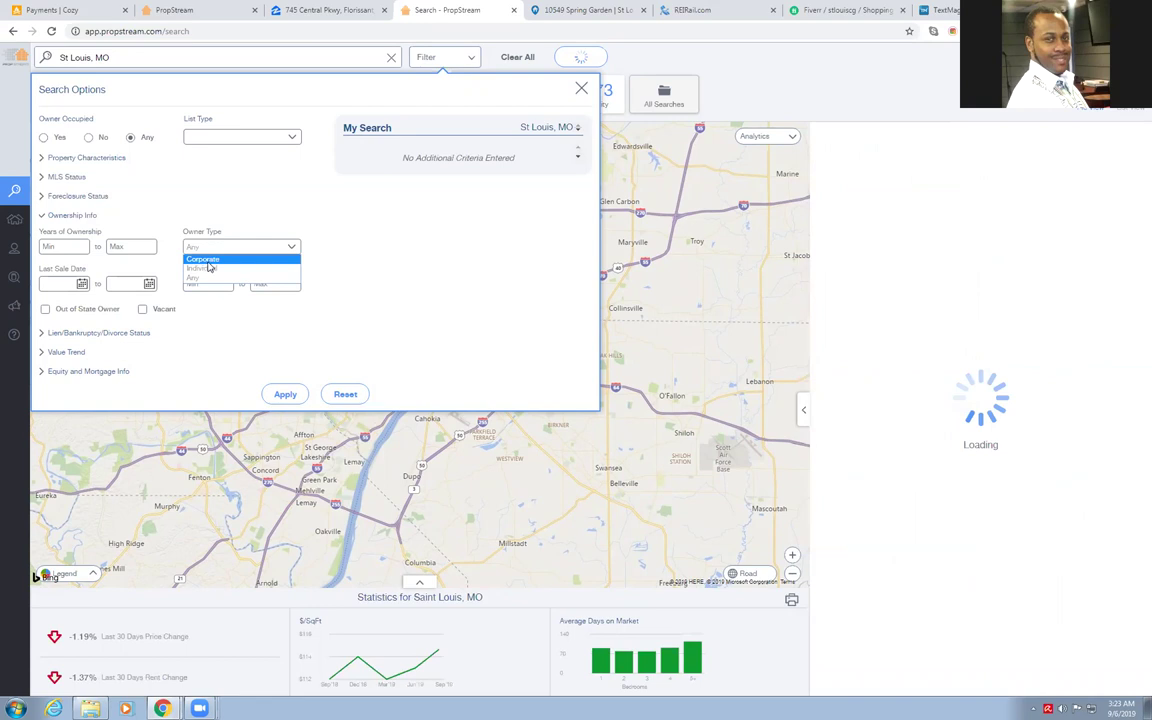
pyautogui.click(209, 270)
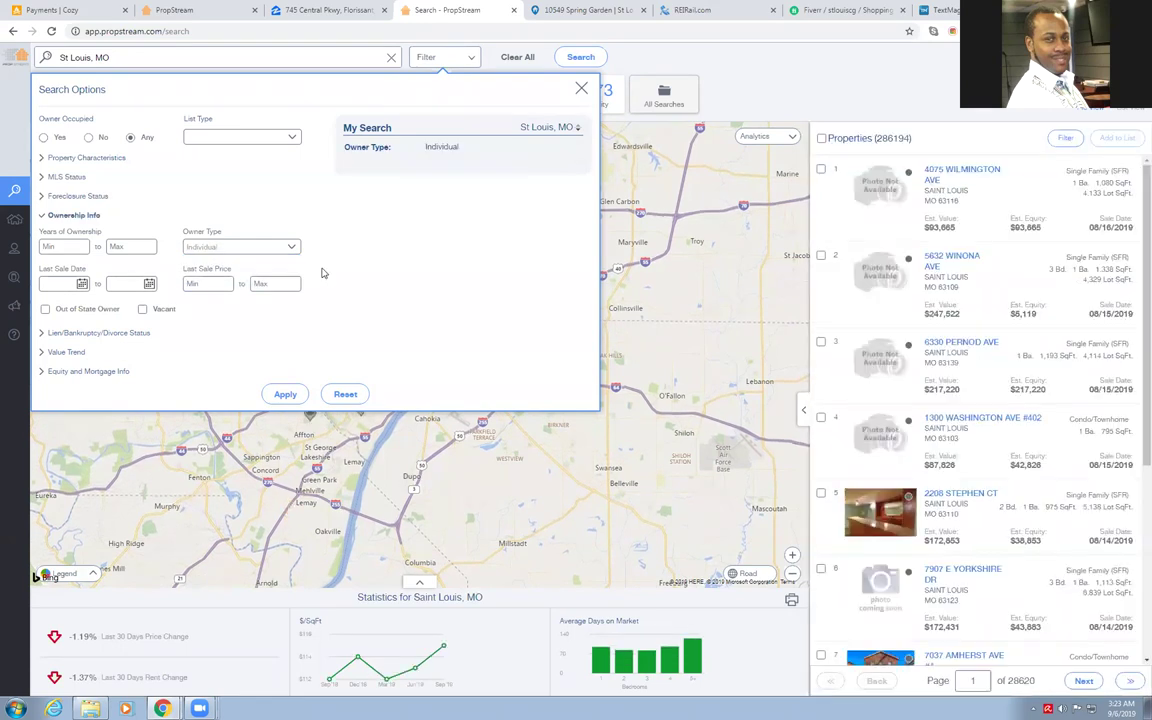
pyautogui.click(45, 309)
pyautogui.click(143, 309)
# Add a minimum estimated equity of 50% and Free & Clear to the search criteria, and close the search options.
pyautogui.click(121, 332)
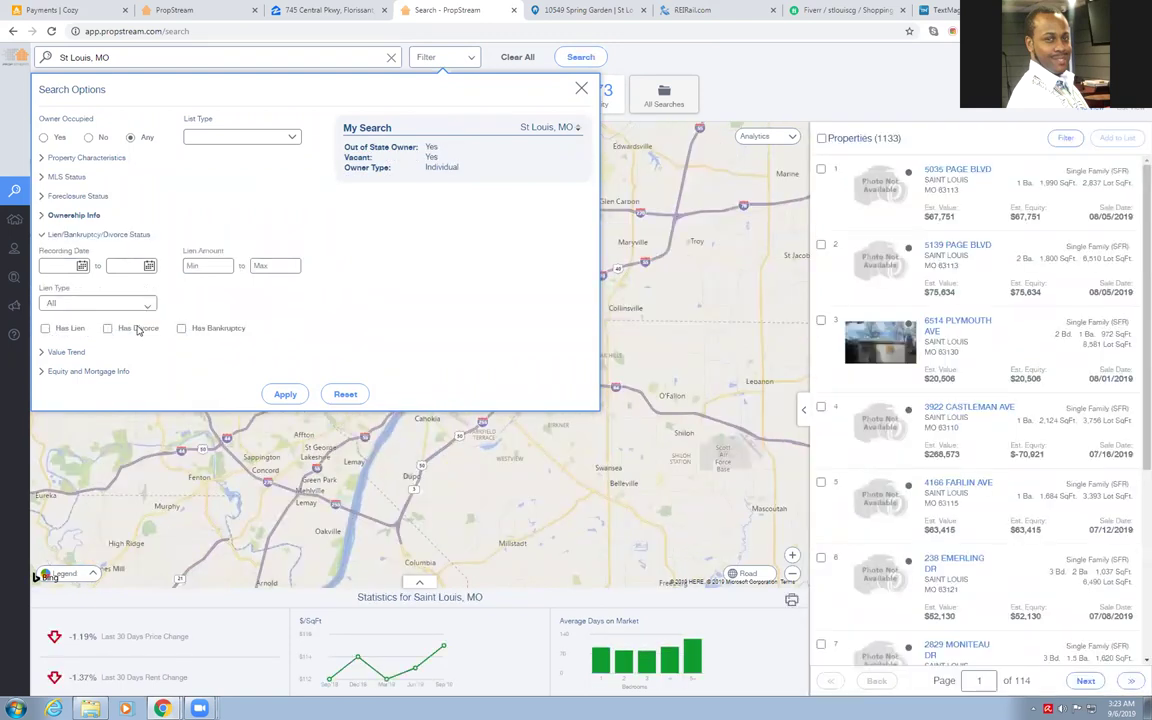
pyautogui.click(88, 371)
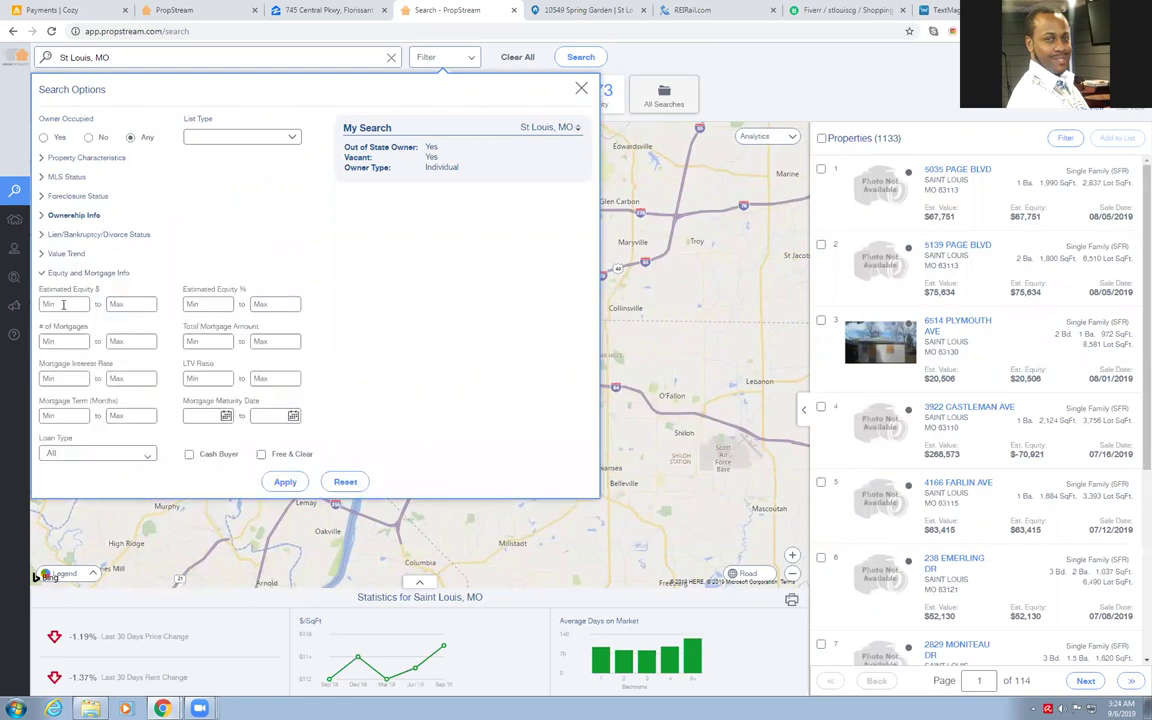
pyautogui.click(206, 303)
pyautogui.write('50')
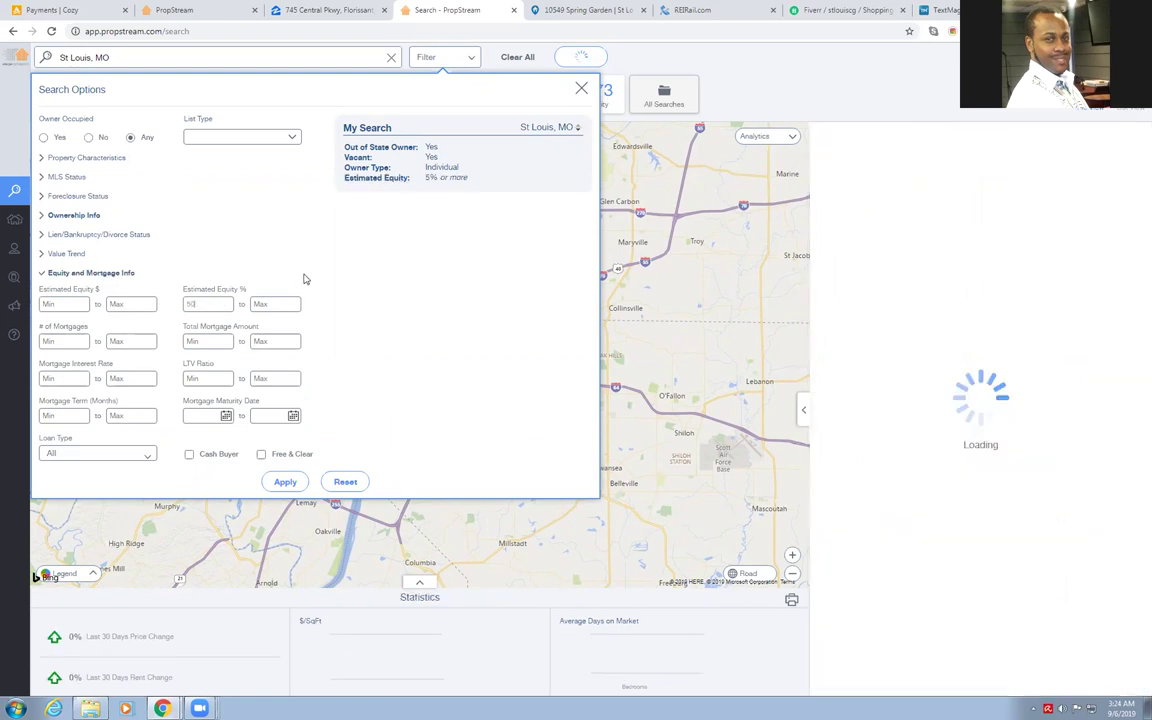
pyautogui.click(261, 454)
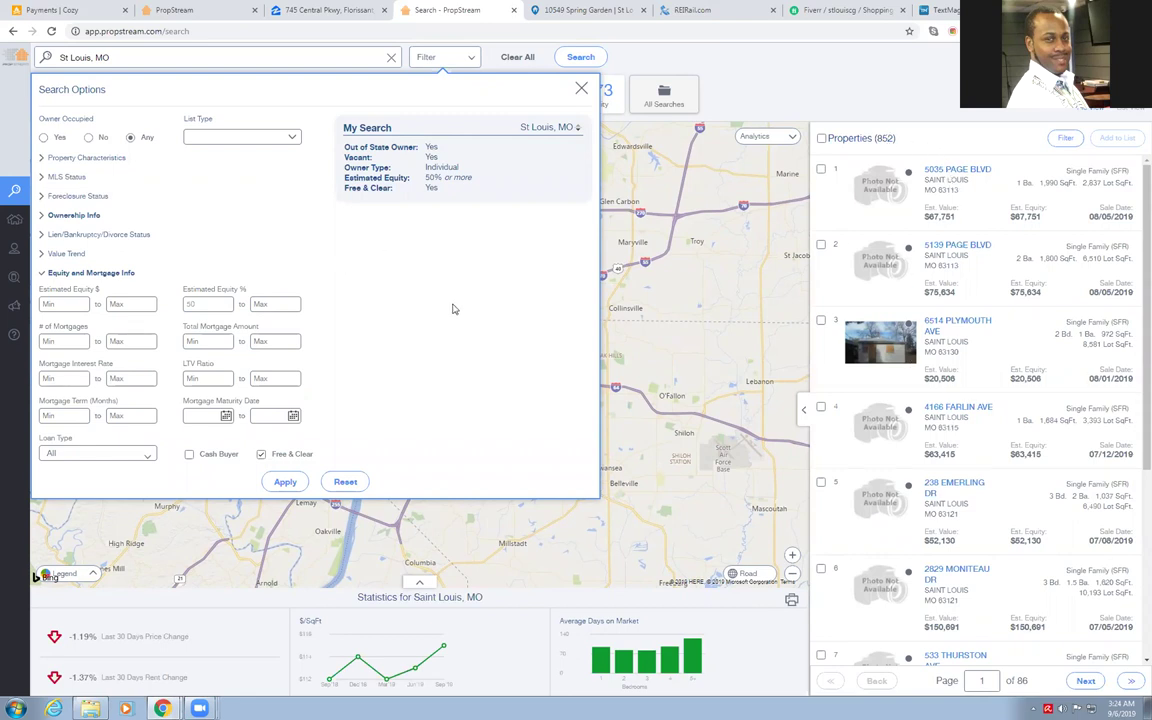
pyautogui.click(581, 88)
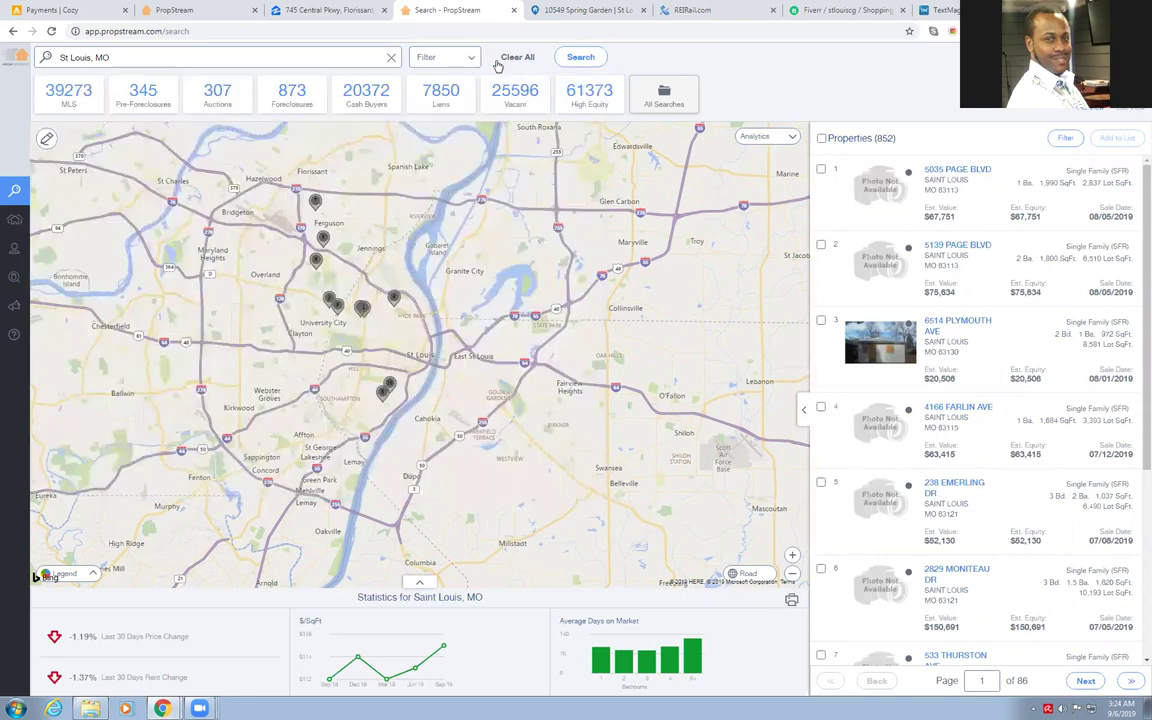